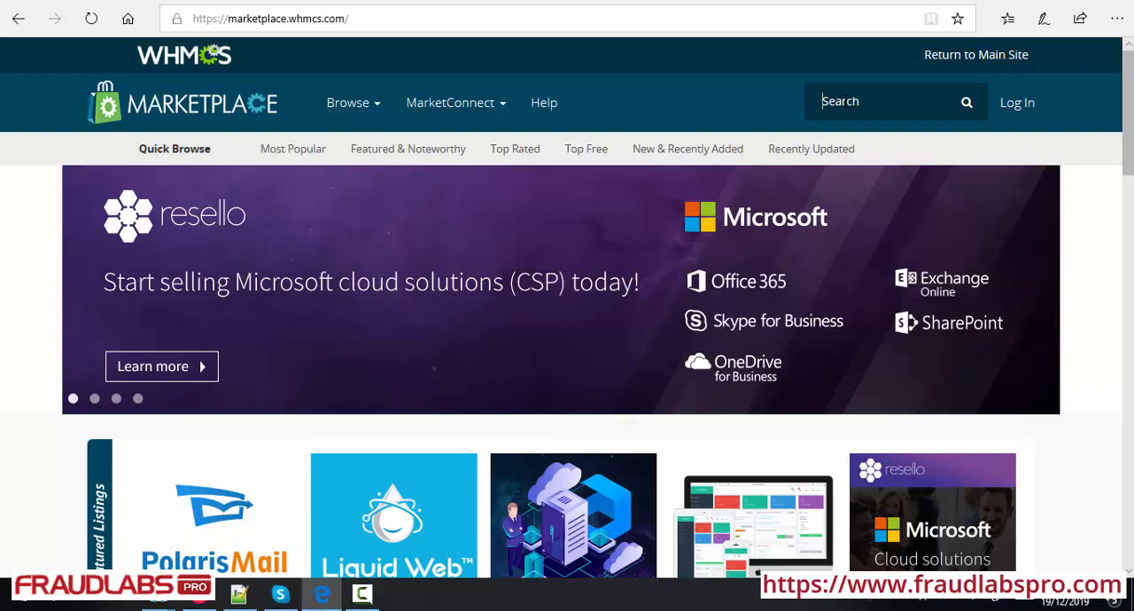
Search the WHMCS Marketplace for "fraudlabspro" and open the FraudLabs Pro Fraud Prevention listing
{"action": "type", "text": "frau"}
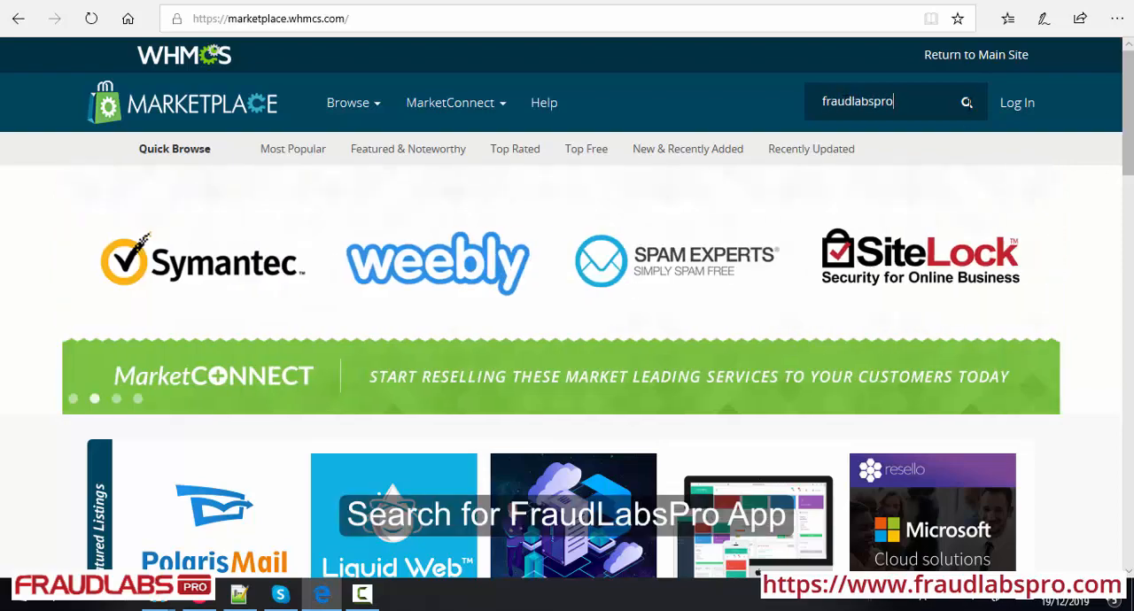
{"action": "type", "text": "dlabspro"}
{"action": "key", "text": "Return"}
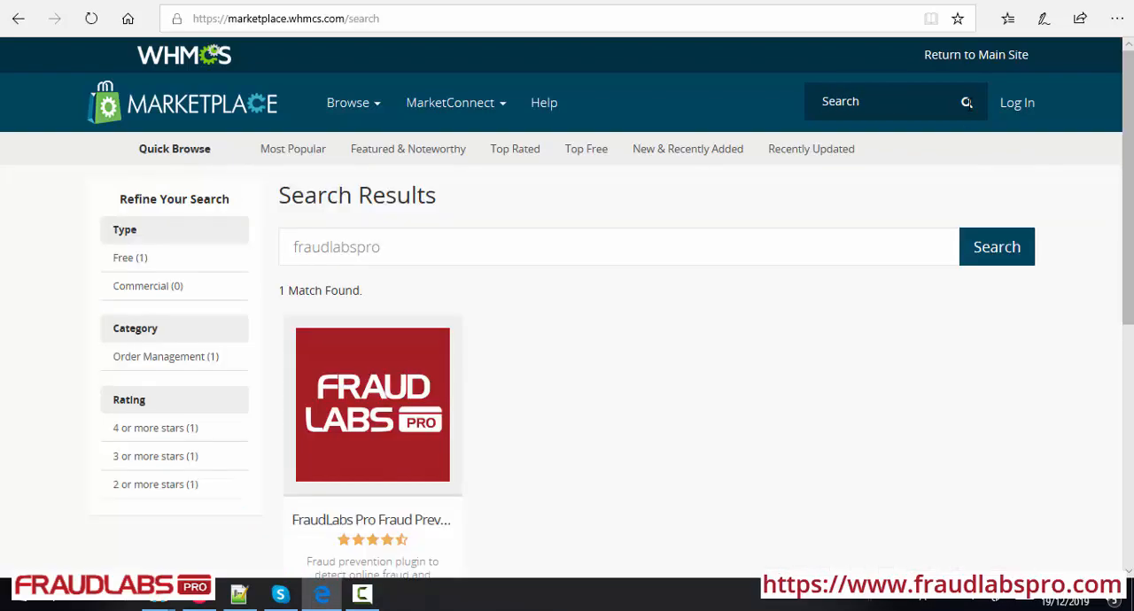
{"action": "scroll", "coordinate": [570, 262], "scroll_direction": "down", "scroll_amount": 3}
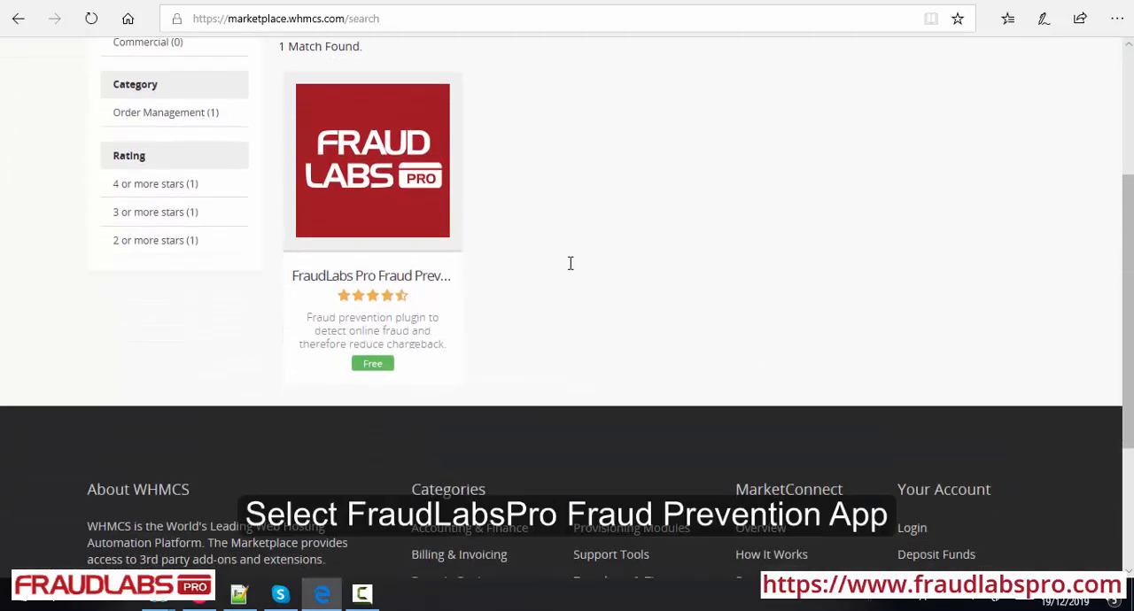
{"action": "left_click", "coordinate": [396, 278]}
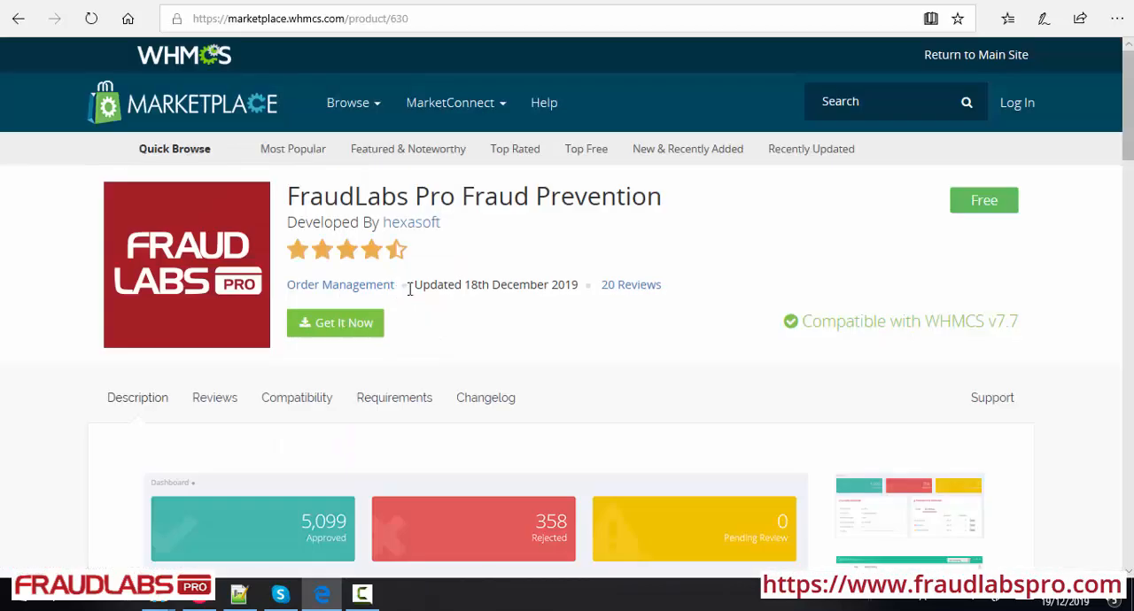
Download whmcs.zip from the FraudLabs Pro Fraud Prevention listing and show it in its download folder
{"action": "left_click", "coordinate": [348, 342]}
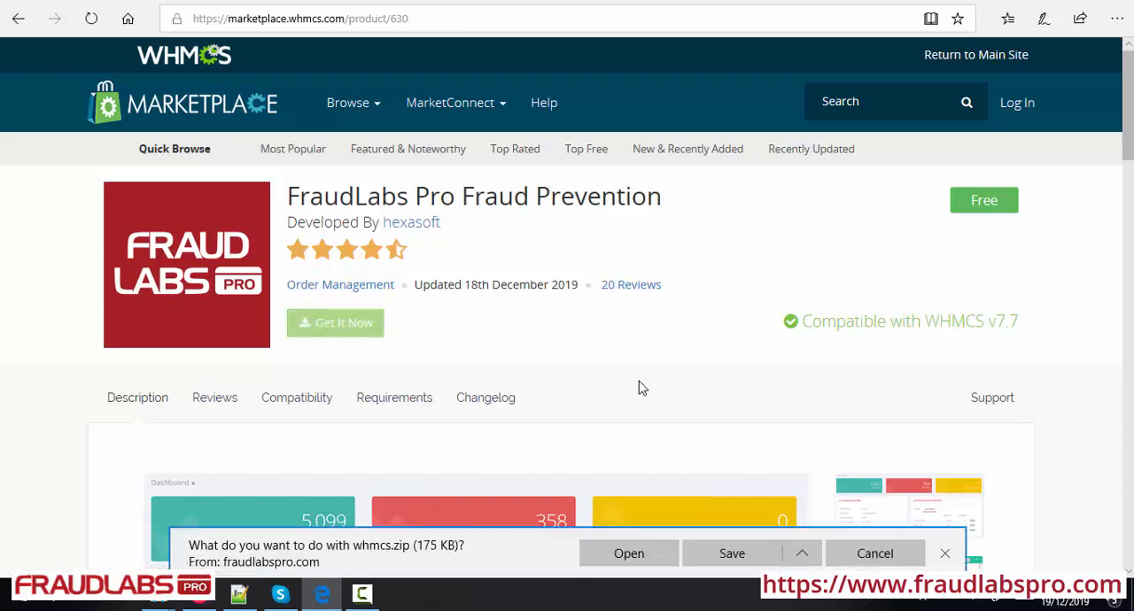
{"action": "left_click", "coordinate": [727, 558]}
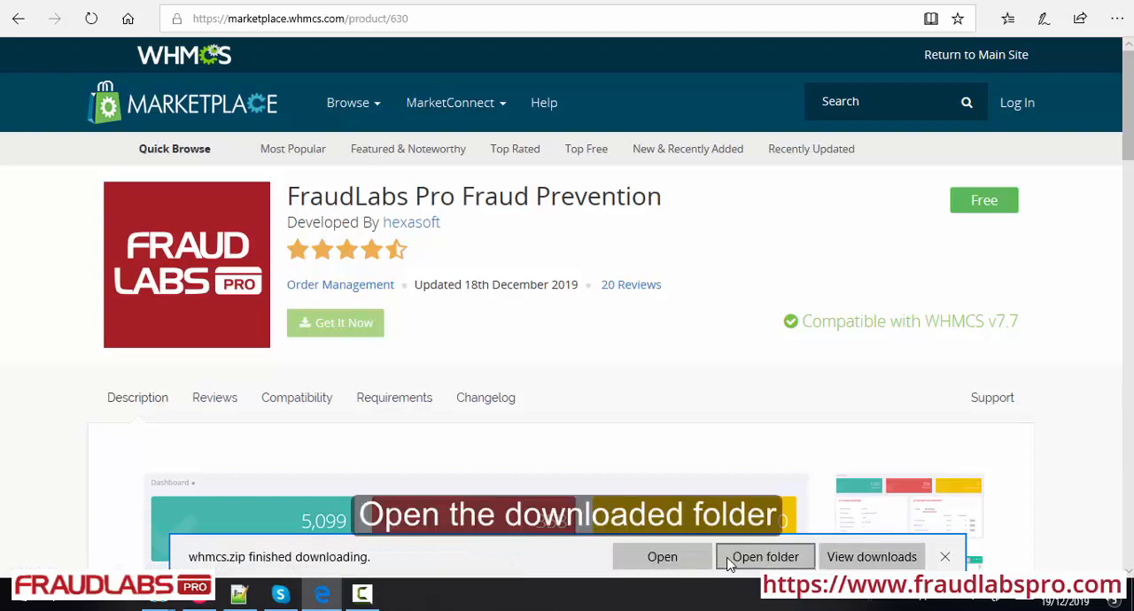
{"action": "left_click", "coordinate": [773, 563]}
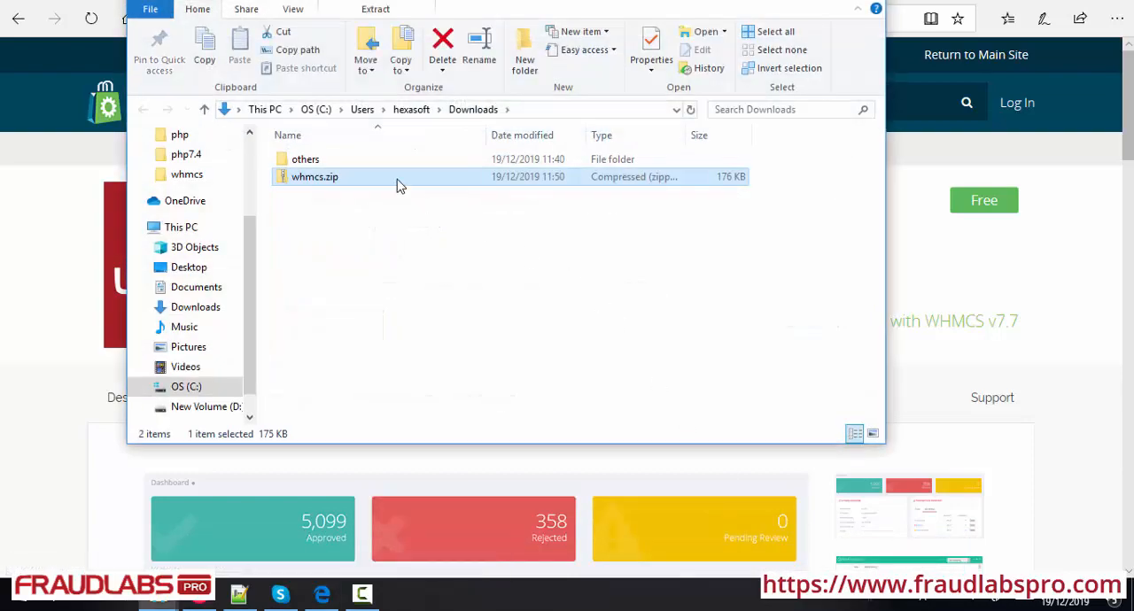
Extract all contents of whmcs.zip into the whmcs folder inside Downloads
{"action": "double_click", "coordinate": [322, 182]}
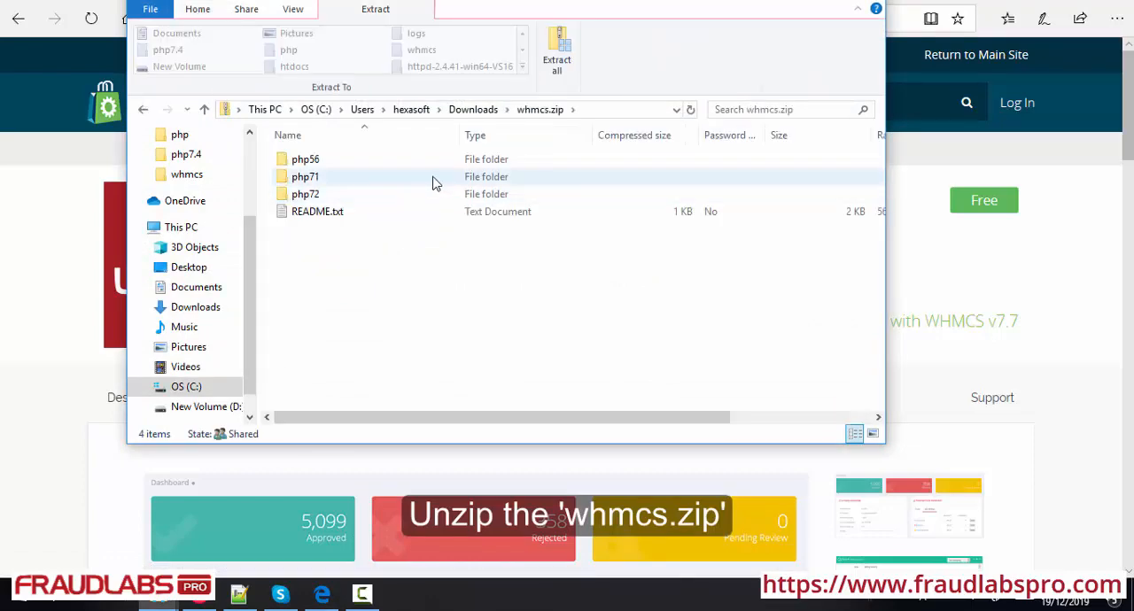
{"action": "left_click", "coordinate": [553, 55]}
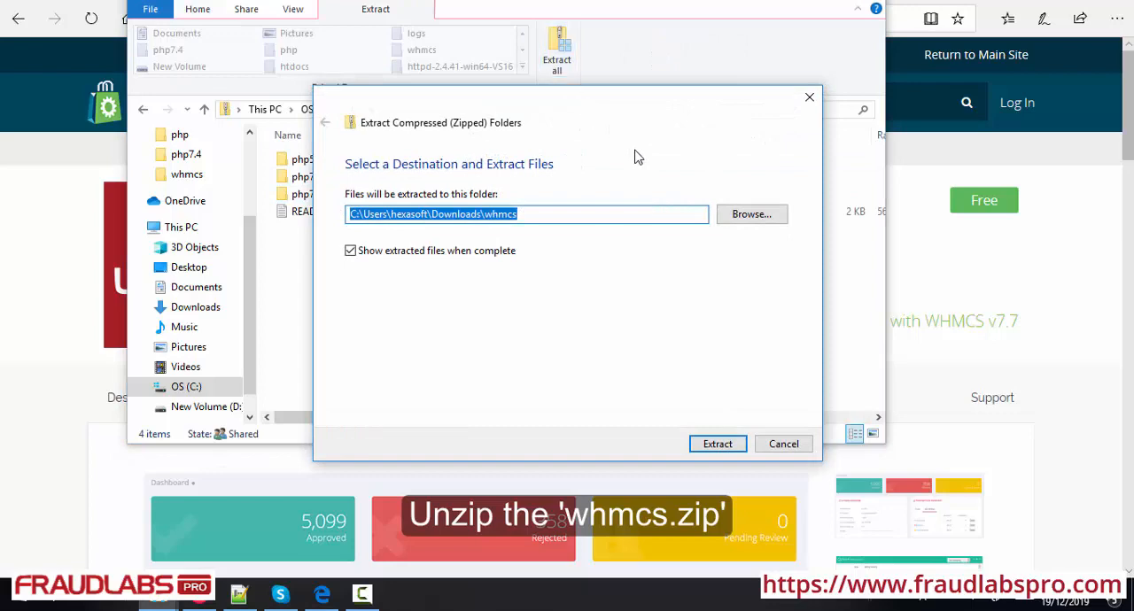
{"action": "left_click", "coordinate": [719, 450]}
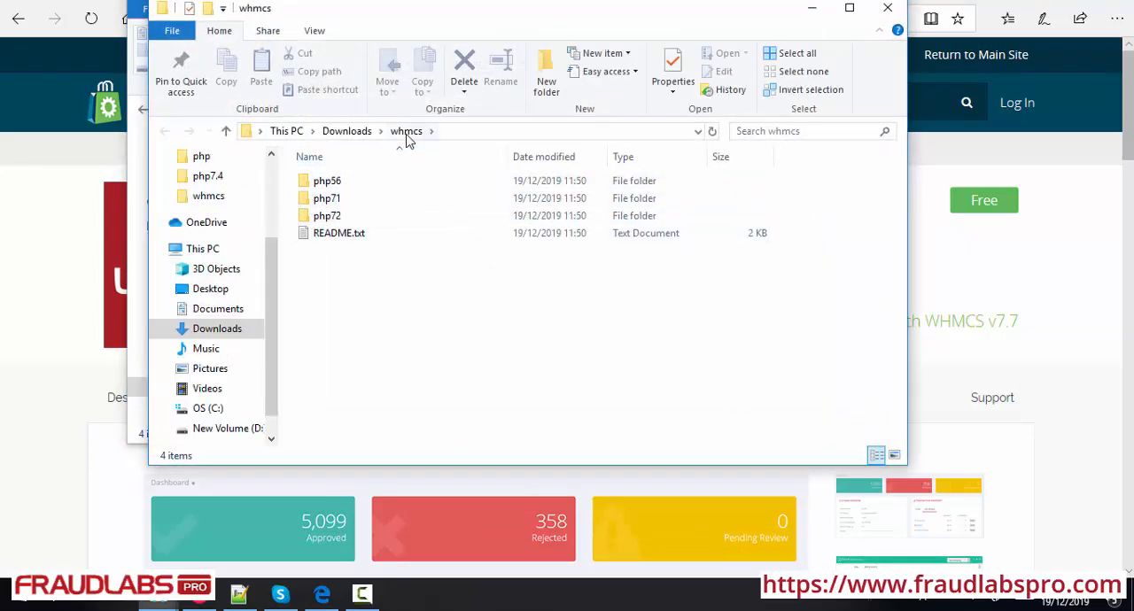
Copy fraudlabs_pro.php from the extracted php72 > whmcs > includes > hooks folder
{"action": "double_click", "coordinate": [341, 217]}
{"action": "double_click", "coordinate": [341, 186]}
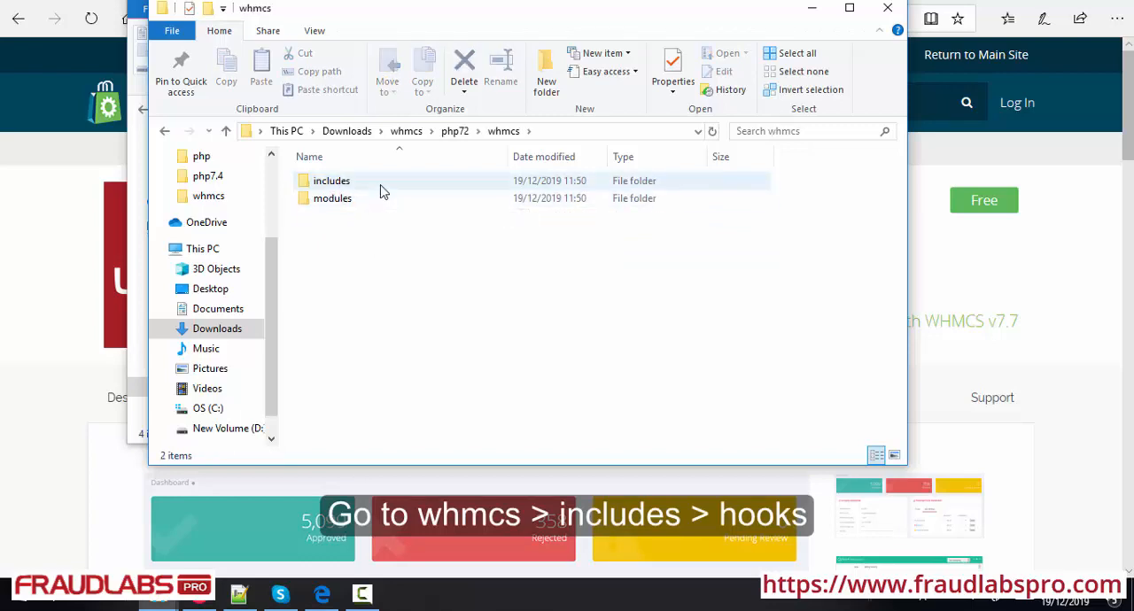
{"action": "double_click", "coordinate": [382, 186]}
{"action": "double_click", "coordinate": [381, 186]}
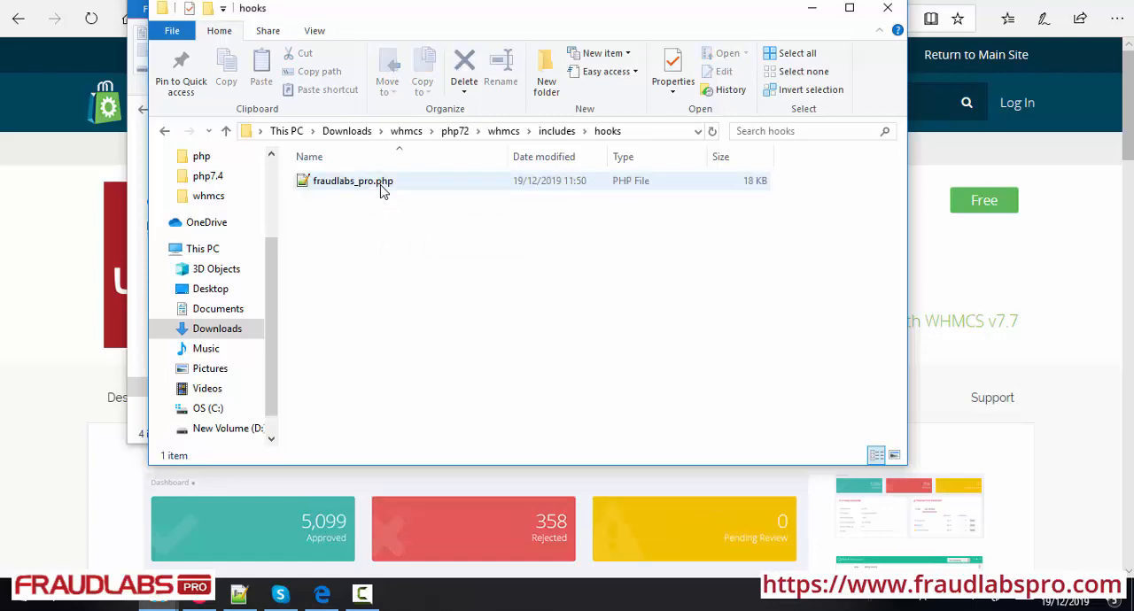
{"action": "left_click", "coordinate": [381, 184]}
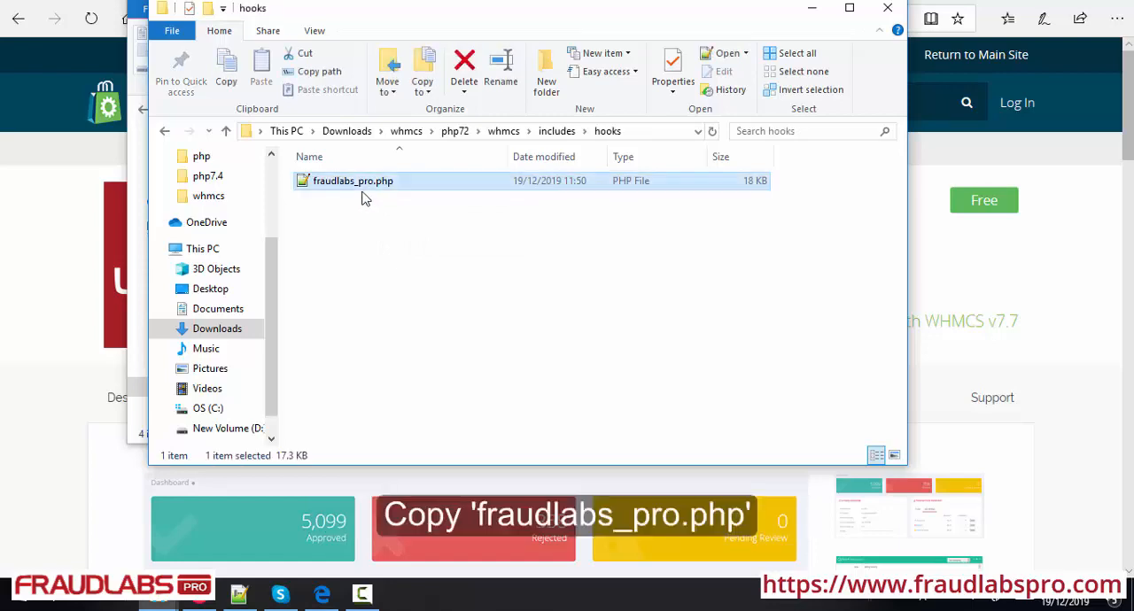
{"action": "right_click", "coordinate": [422, 192]}
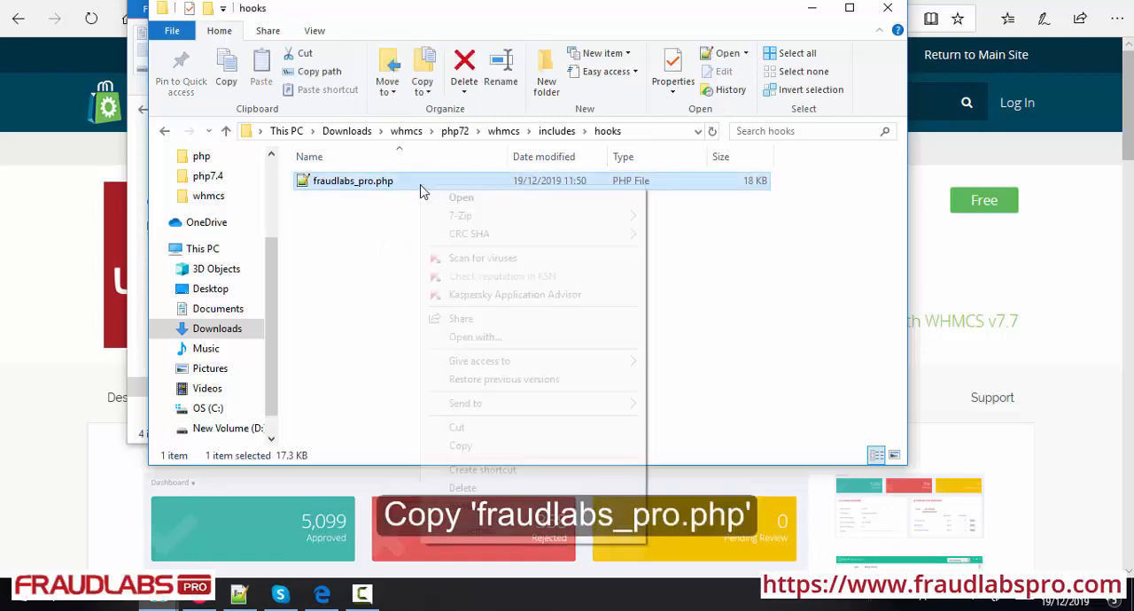
{"action": "left_click", "coordinate": [486, 446]}
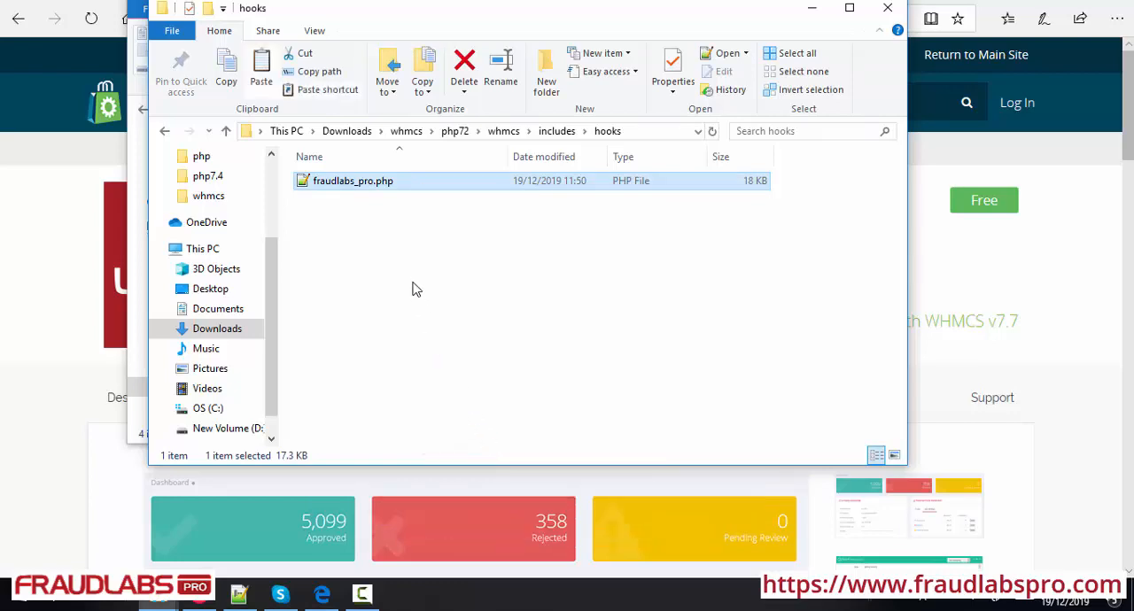
Paste fraudlabs_pro.php into the includes > hooks folder of the WHMCS installation under my.dev on drive D
{"action": "left_click", "coordinate": [552, 0]}
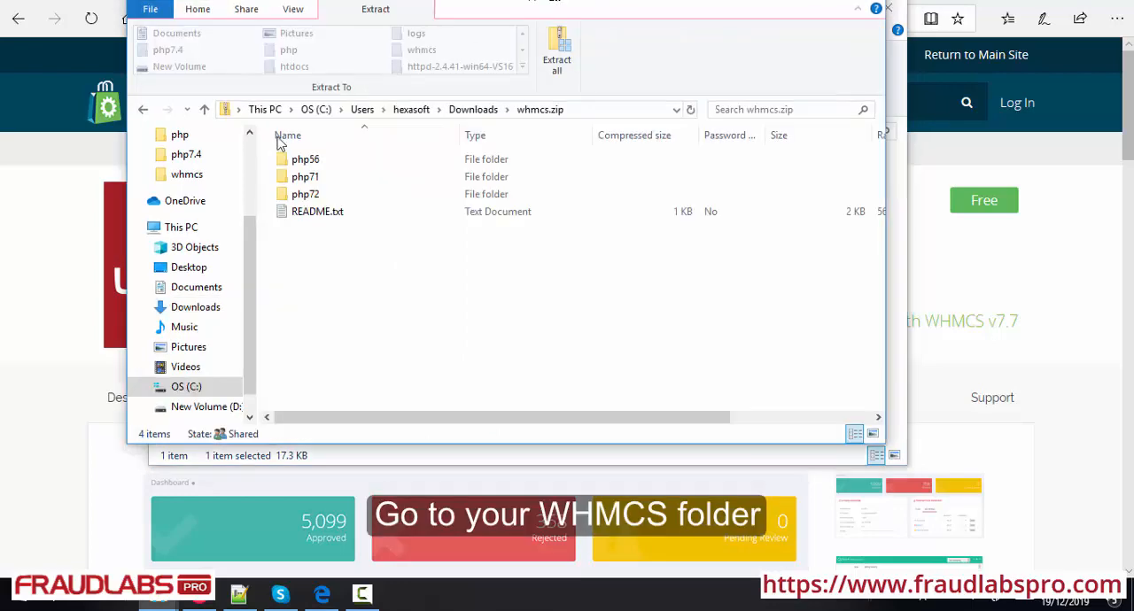
{"action": "left_click", "coordinate": [195, 177]}
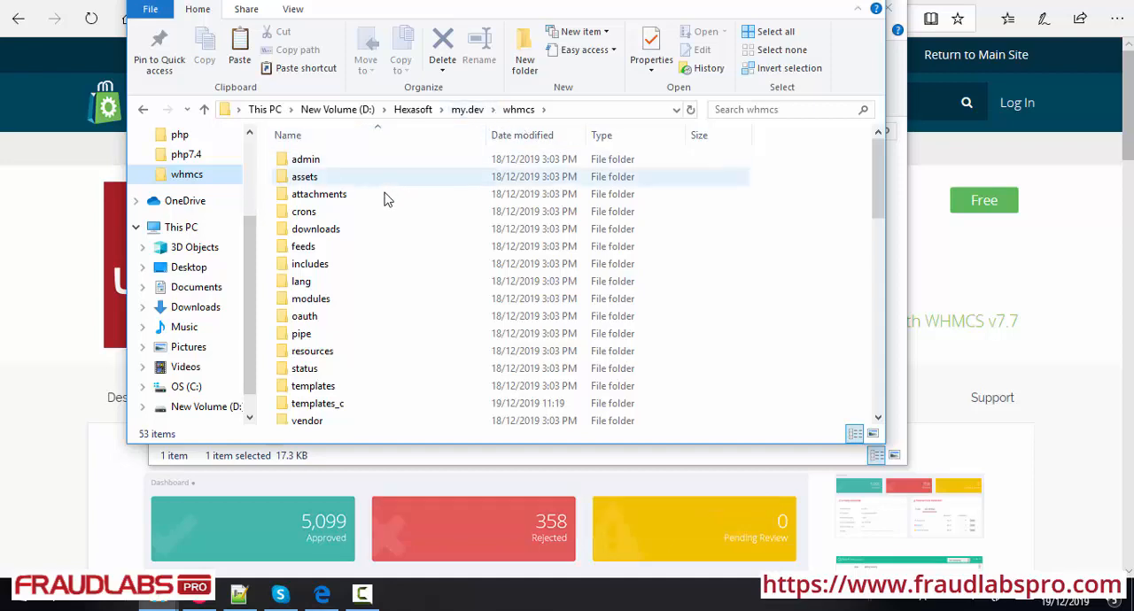
{"action": "double_click", "coordinate": [310, 264]}
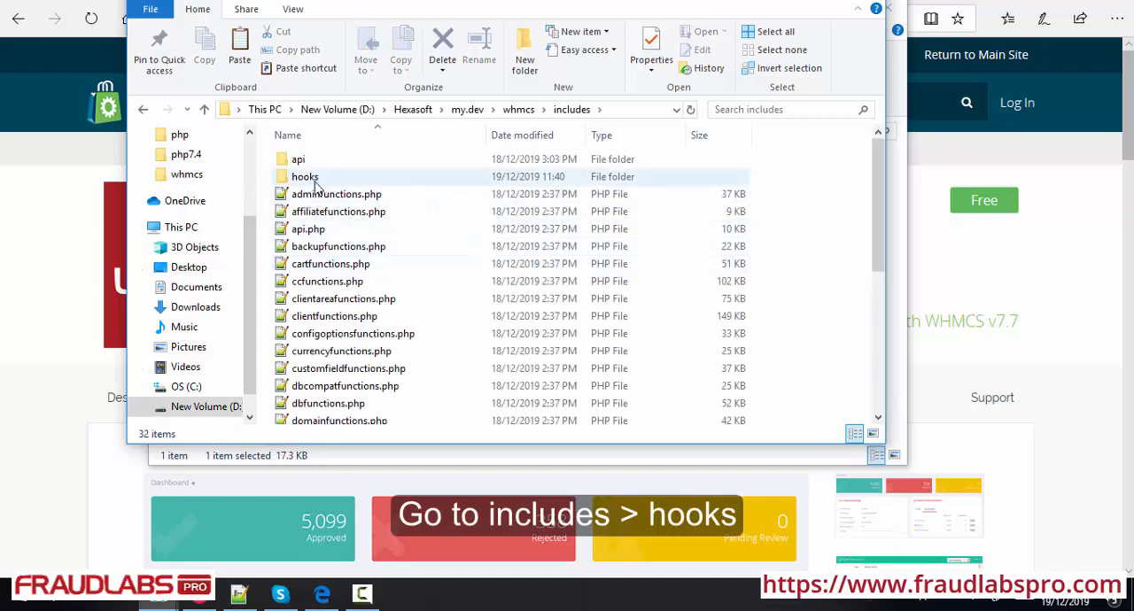
{"action": "double_click", "coordinate": [335, 184]}
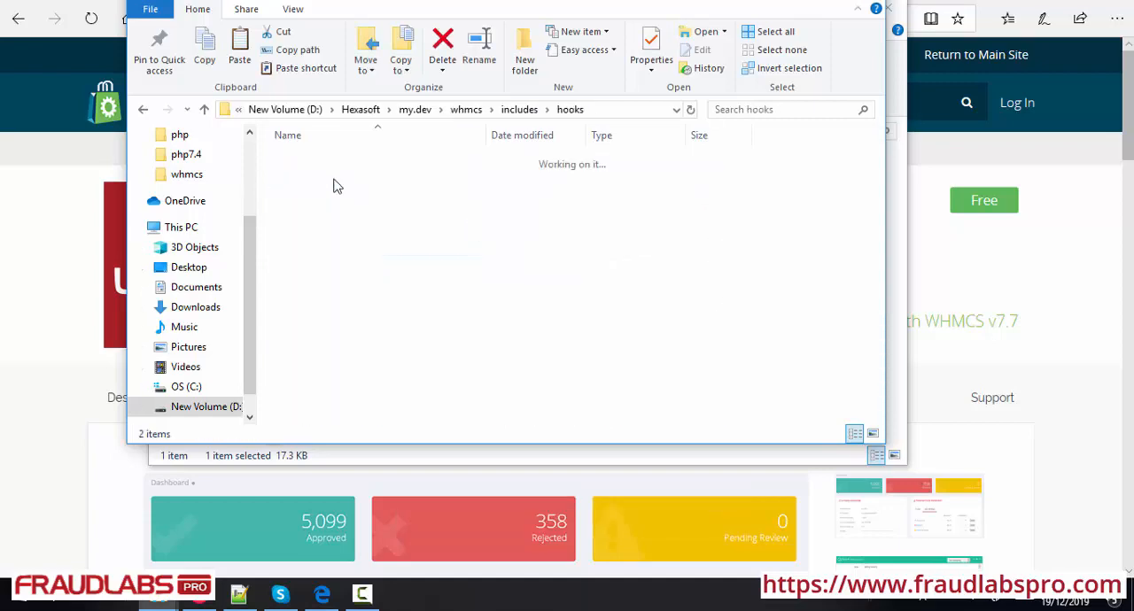
{"action": "right_click", "coordinate": [334, 218]}
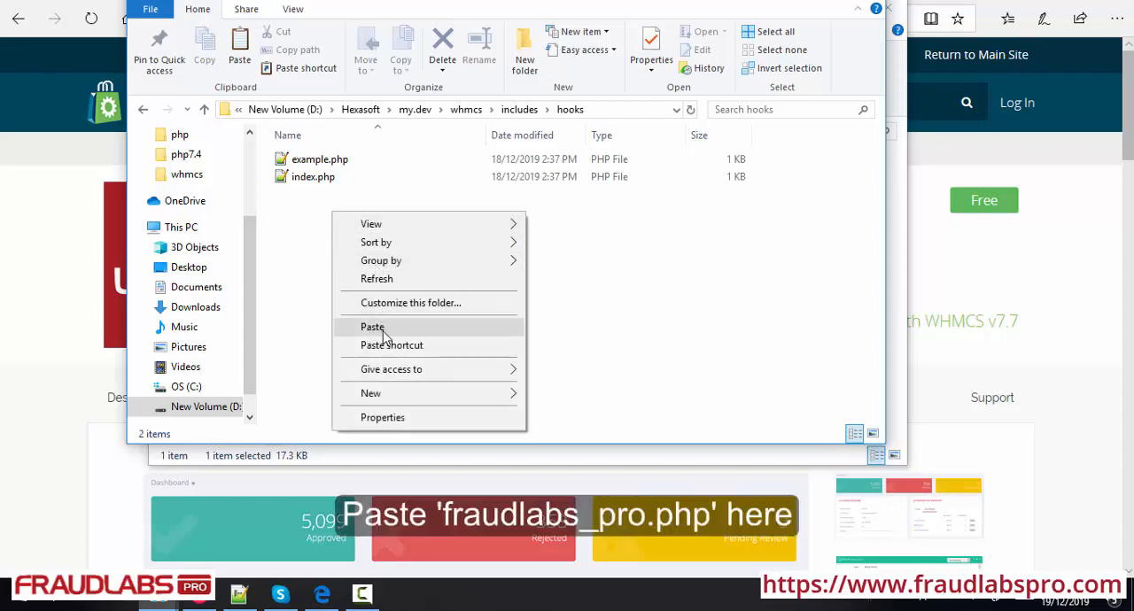
{"action": "left_click", "coordinate": [373, 327]}
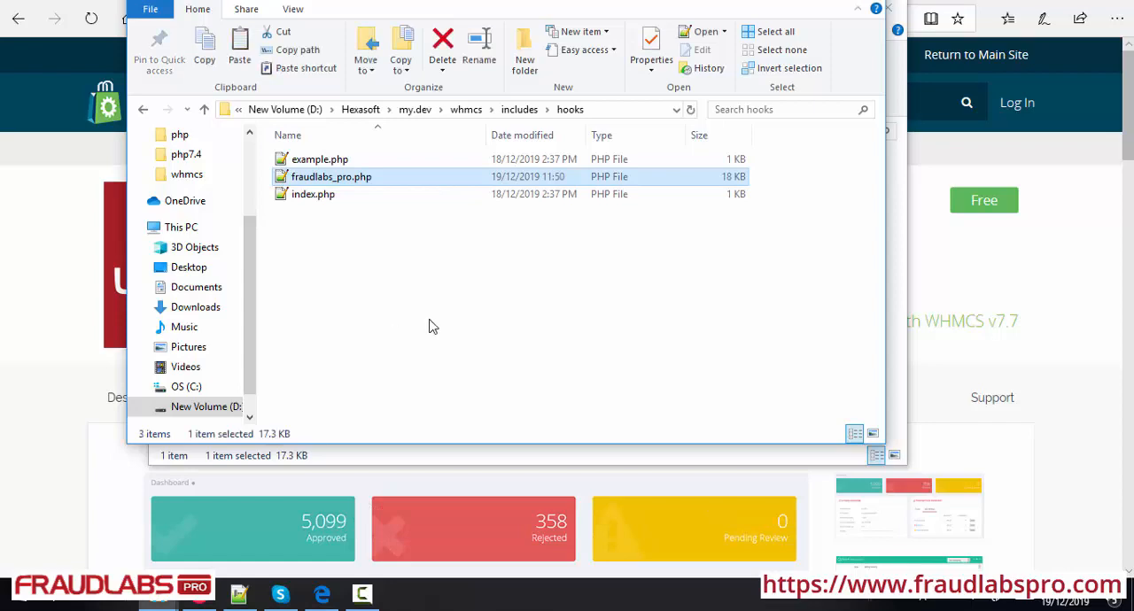
Copy the fraudlabs_pro folder from the extracted php72 > whmcs > modules > fraud folder
{"action": "left_click", "coordinate": [898, 81]}
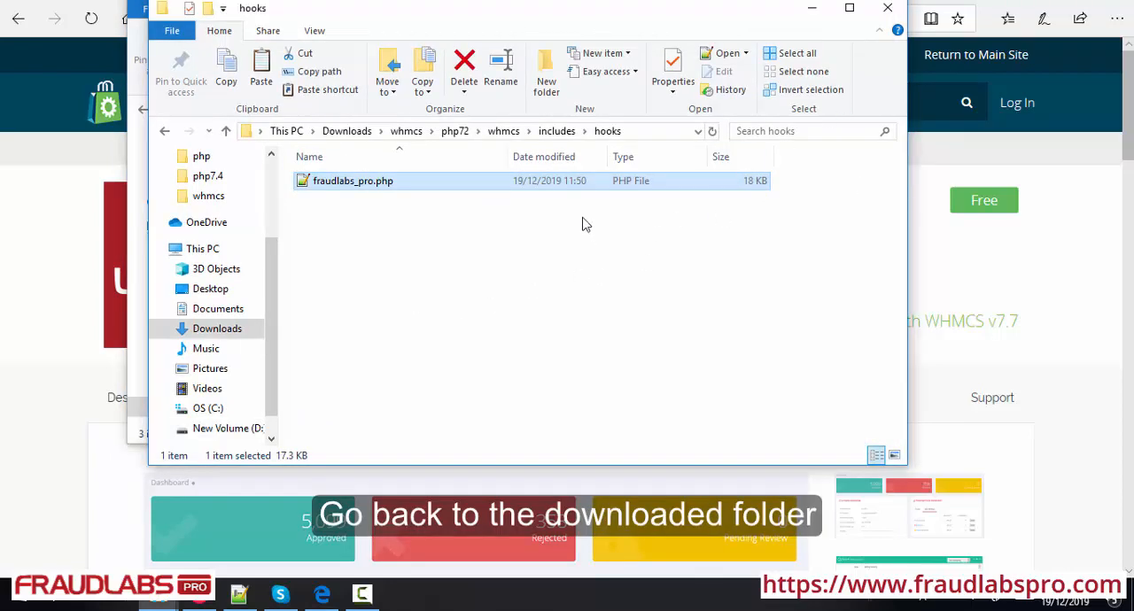
{"action": "left_click", "coordinate": [504, 133]}
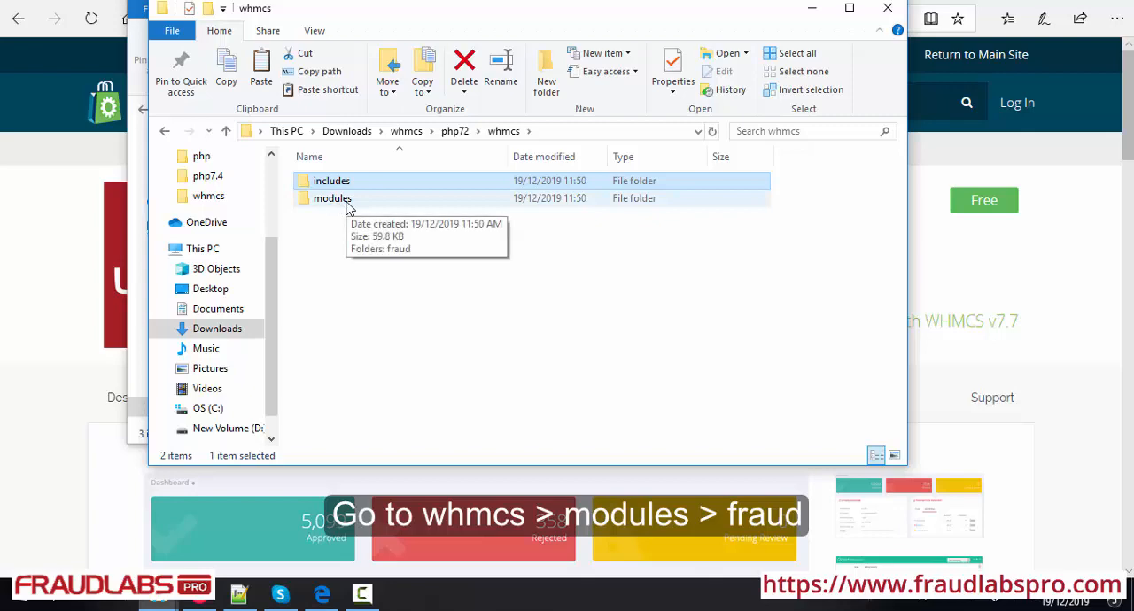
{"action": "double_click", "coordinate": [333, 198]}
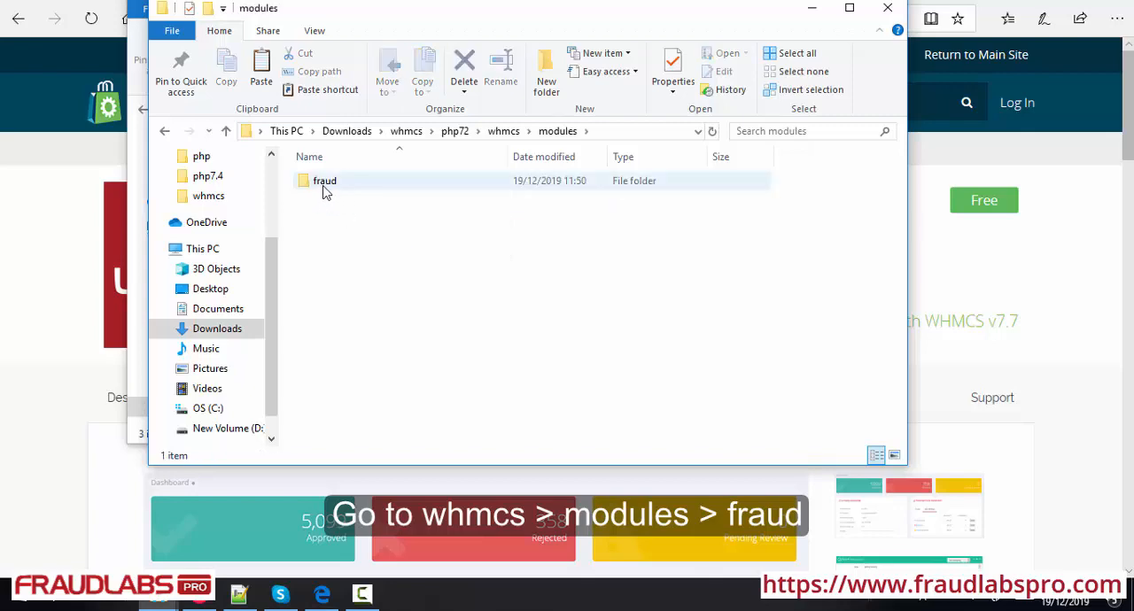
{"action": "double_click", "coordinate": [333, 193]}
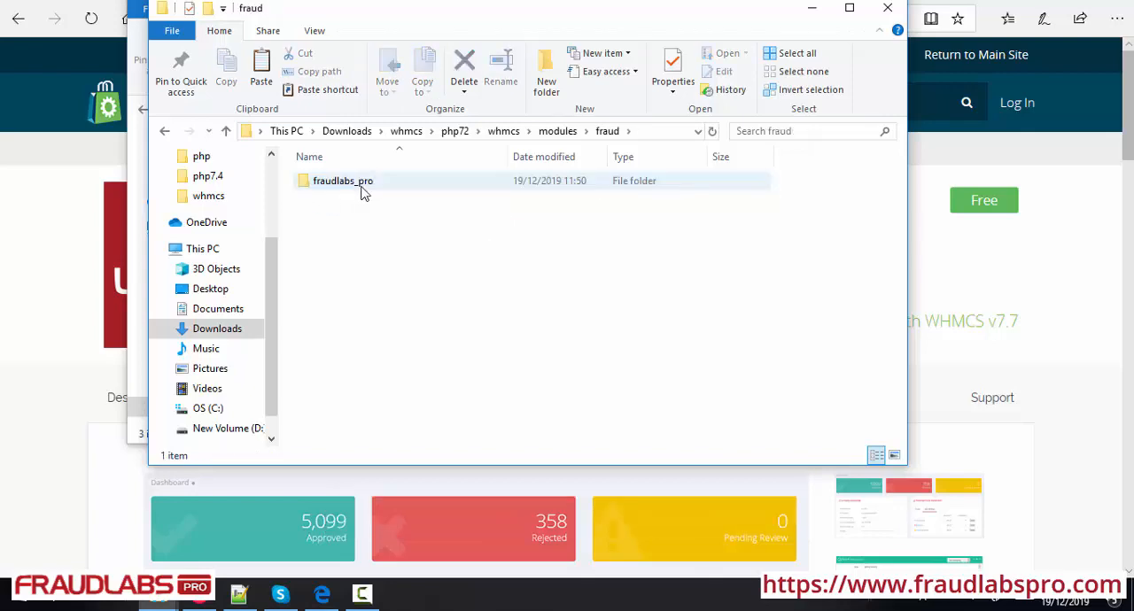
{"action": "left_click", "coordinate": [379, 193]}
{"action": "right_click", "coordinate": [381, 193]}
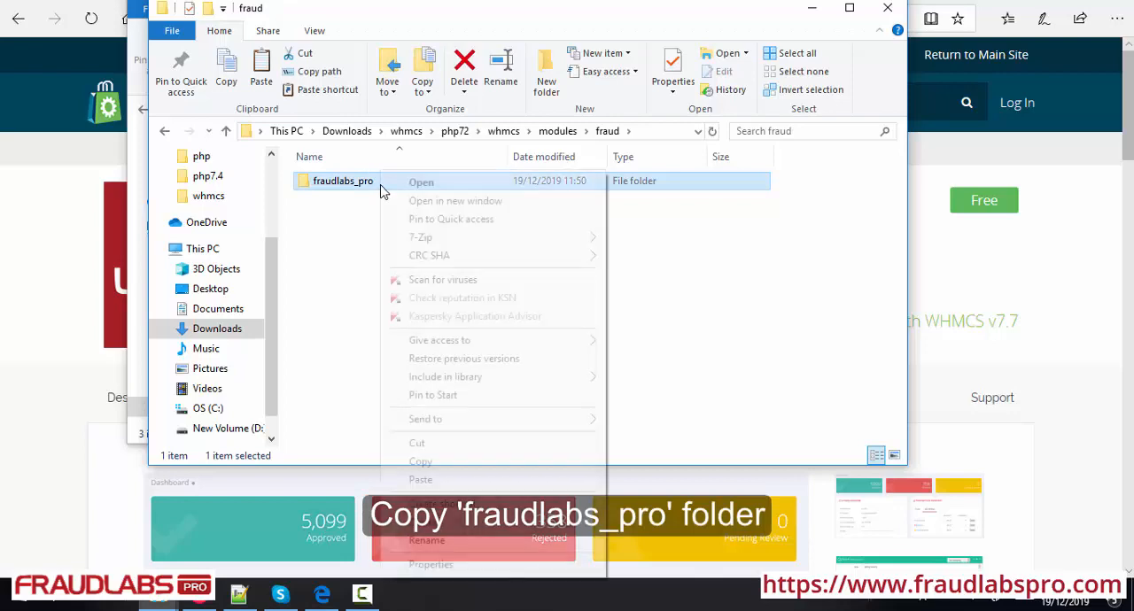
{"action": "left_click", "coordinate": [454, 468]}
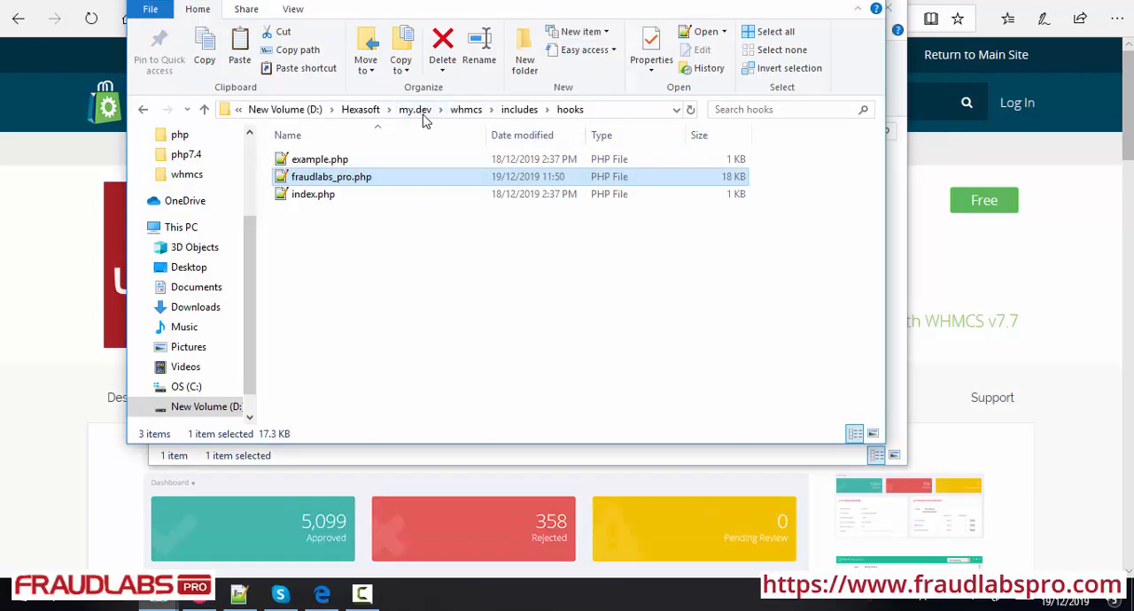
Paste the fraudlabs_pro folder into the modules > fraud folder of the WHMCS installation
{"action": "left_click", "coordinate": [466, 110]}
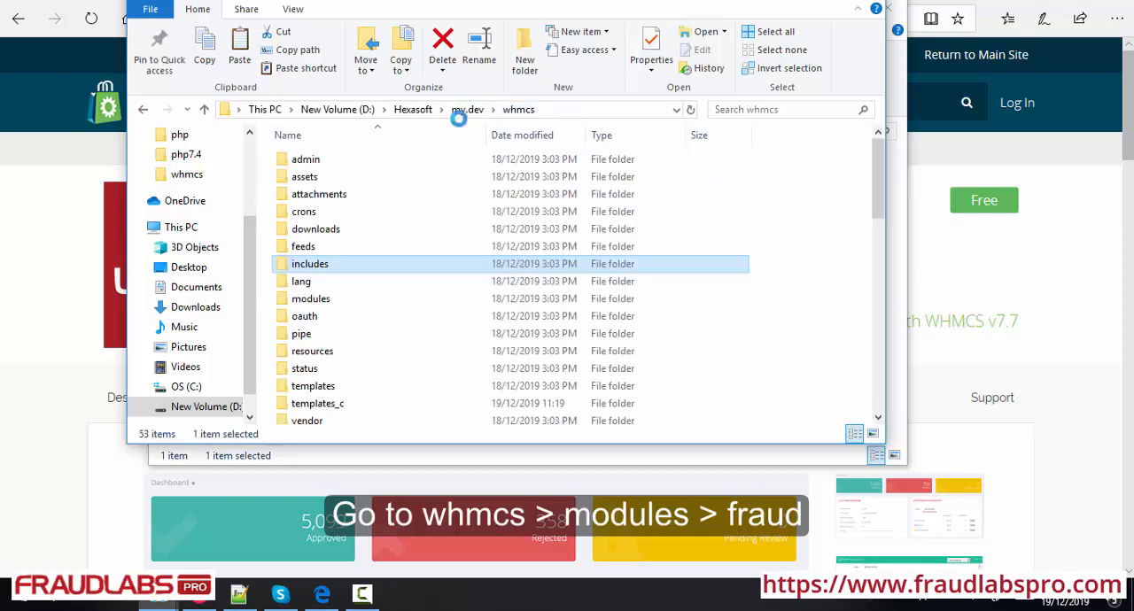
{"action": "double_click", "coordinate": [335, 306]}
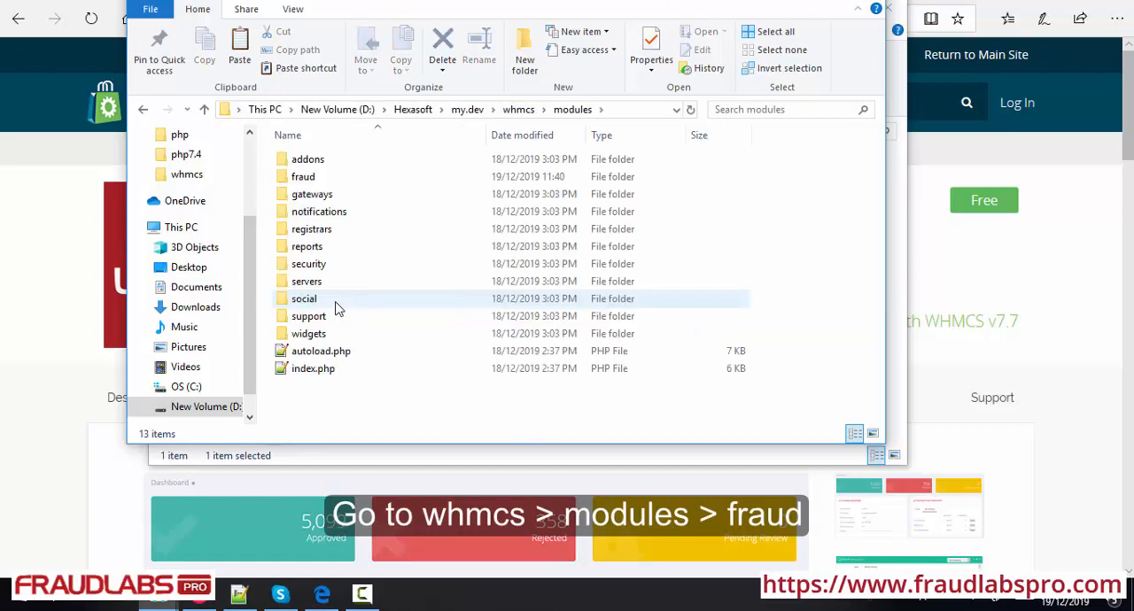
{"action": "left_click", "coordinate": [326, 181]}
{"action": "double_click", "coordinate": [326, 181]}
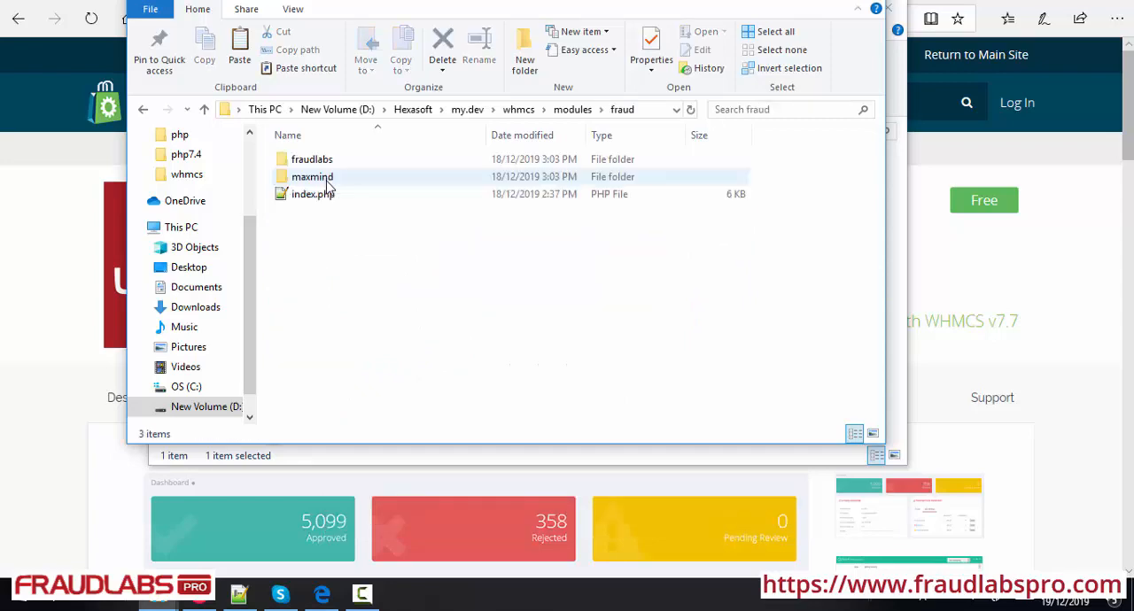
{"action": "right_click", "coordinate": [343, 223]}
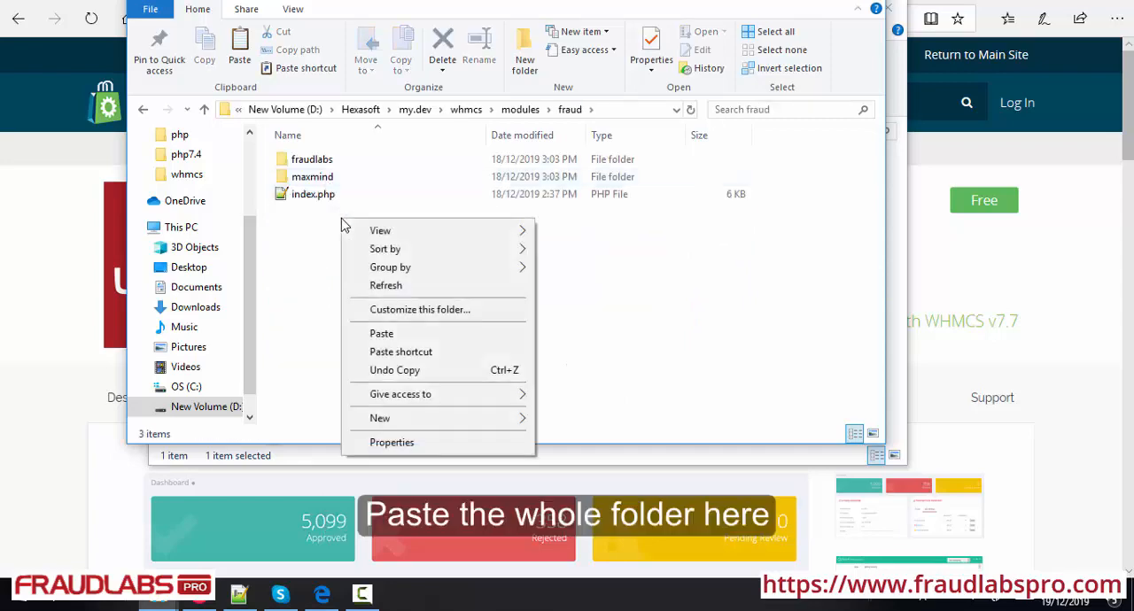
{"action": "left_click", "coordinate": [392, 338]}
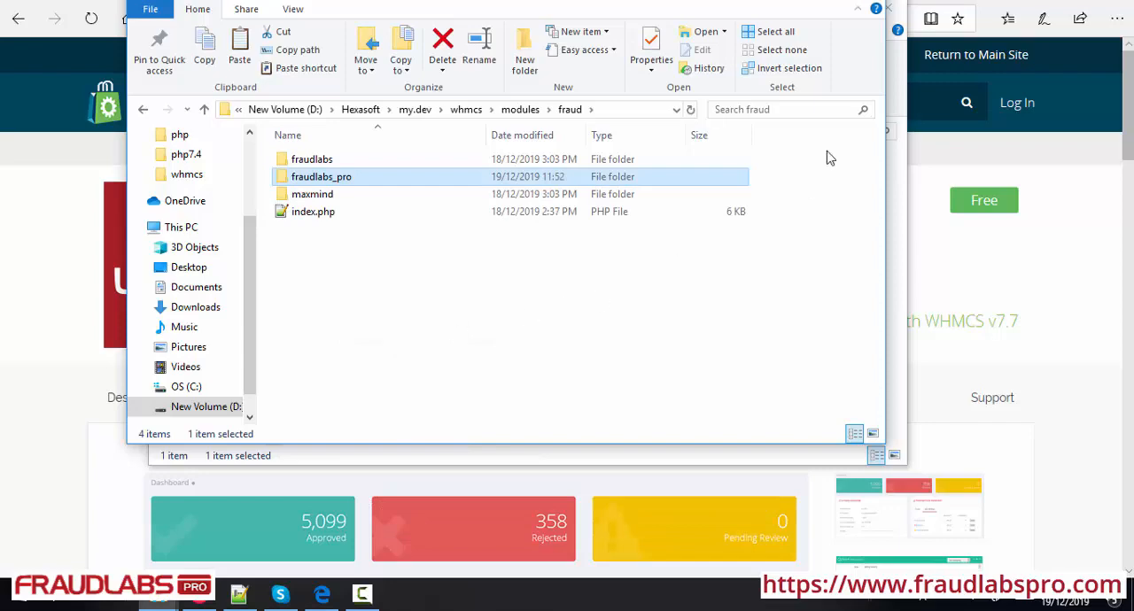
Switch from the file windows to the WHMCS admin dashboard in the browser and open the Fraud Protection setup page
{"action": "left_click", "coordinate": [801, 1]}
{"action": "left_click", "coordinate": [810, 8]}
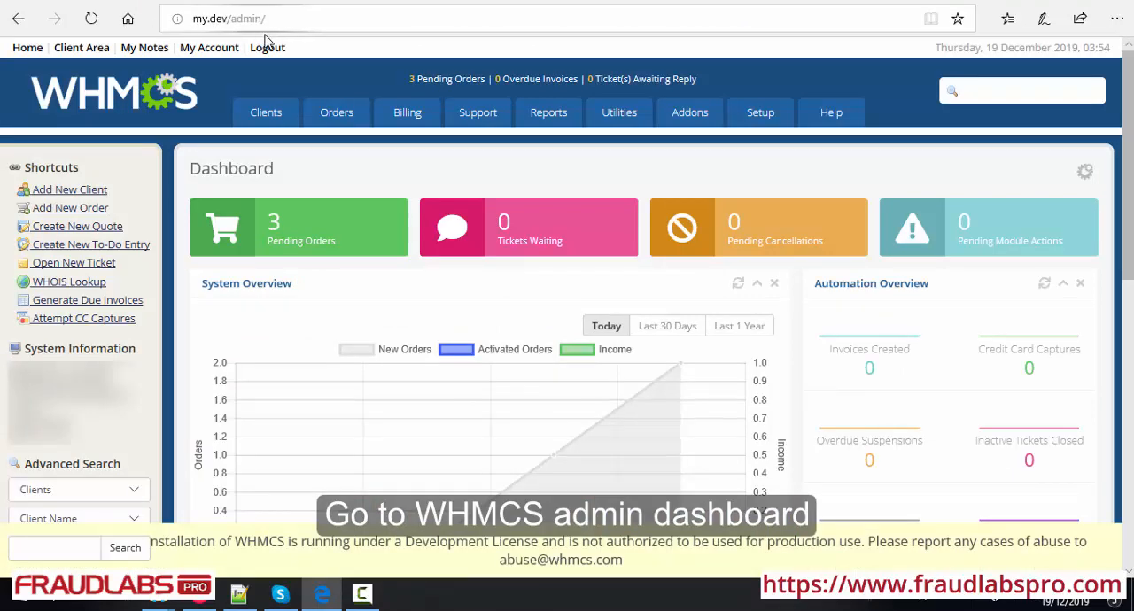
{"action": "mouse_move", "coordinate": [759, 124]}
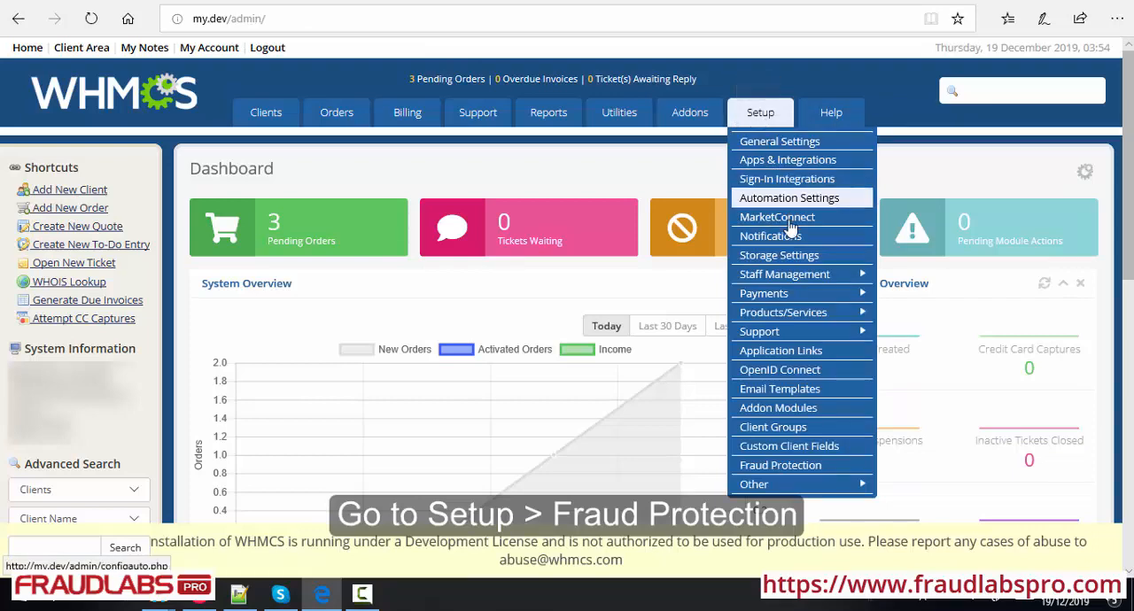
{"action": "left_click", "coordinate": [796, 472]}
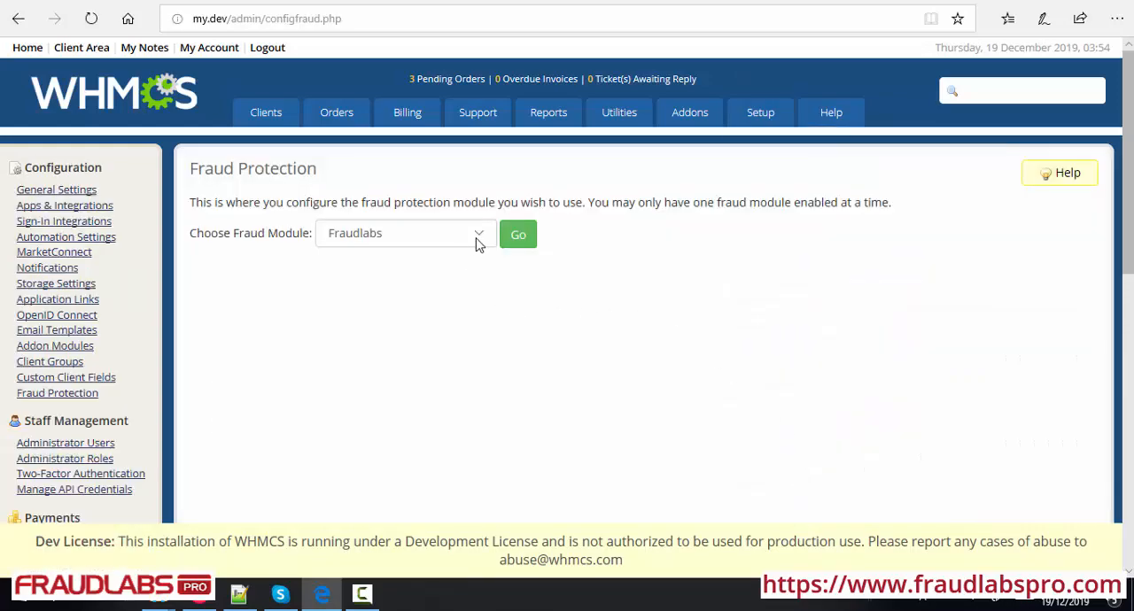
Load the Fraudlabs Pro fraud module's settings and enable its fraud checking for orders
{"action": "left_click", "coordinate": [478, 244]}
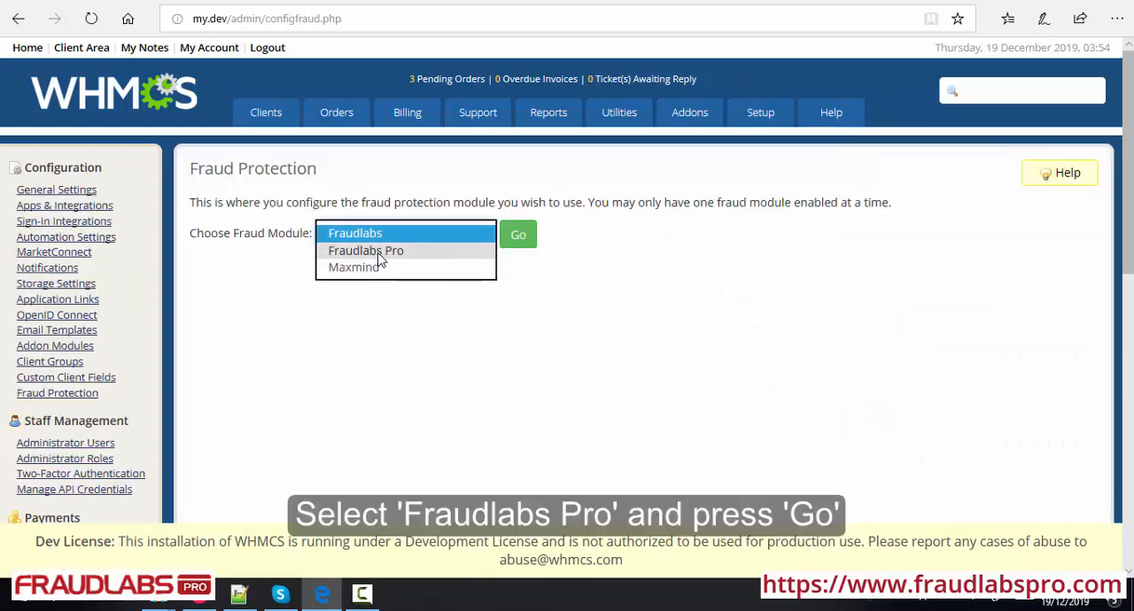
{"action": "left_click", "coordinate": [377, 252]}
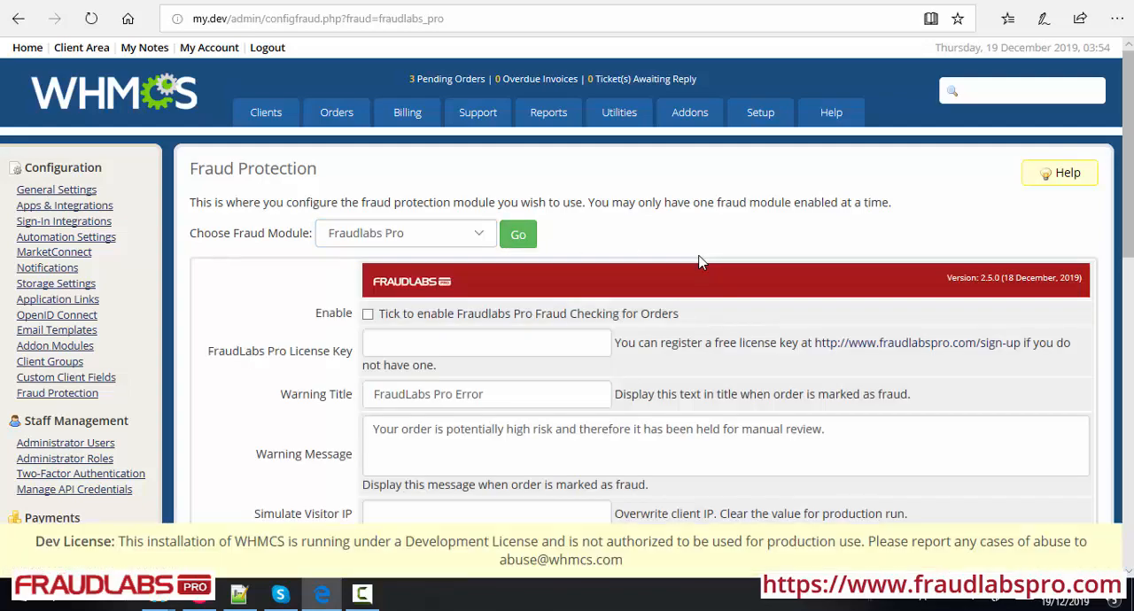
{"action": "scroll", "coordinate": [698, 261], "scroll_direction": "down", "scroll_amount": 1}
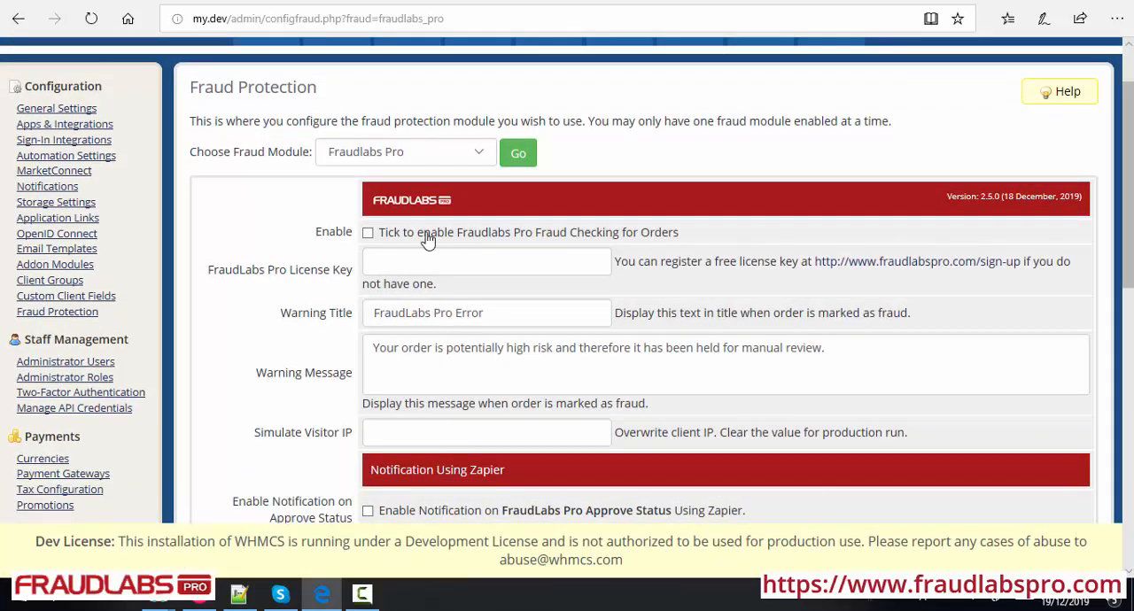
{"action": "left_click", "coordinate": [367, 234]}
Fill in the FraudLabs Pro License Key field with the saved license key
{"action": "scroll", "coordinate": [667, 241], "scroll_direction": "down", "scroll_amount": 1}
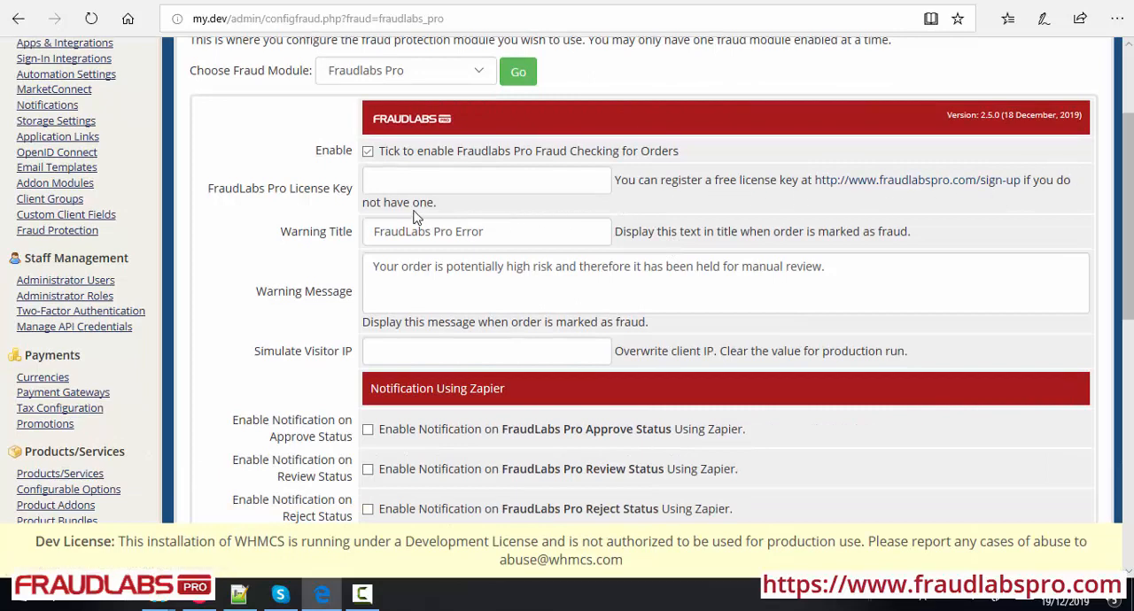
{"action": "left_click", "coordinate": [394, 188]}
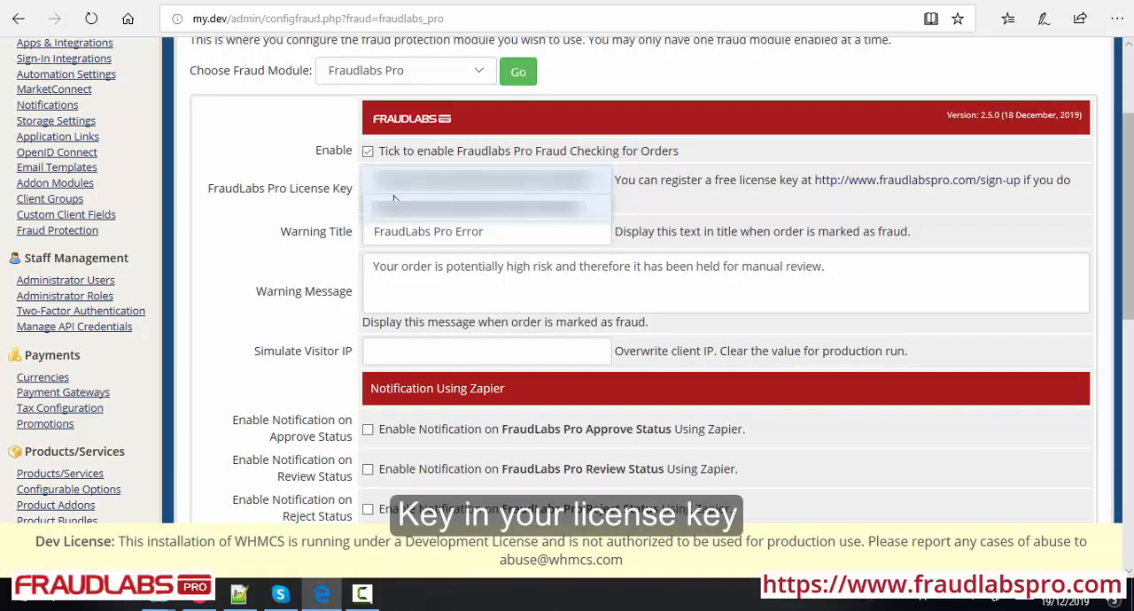
{"action": "left_click", "coordinate": [394, 204]}
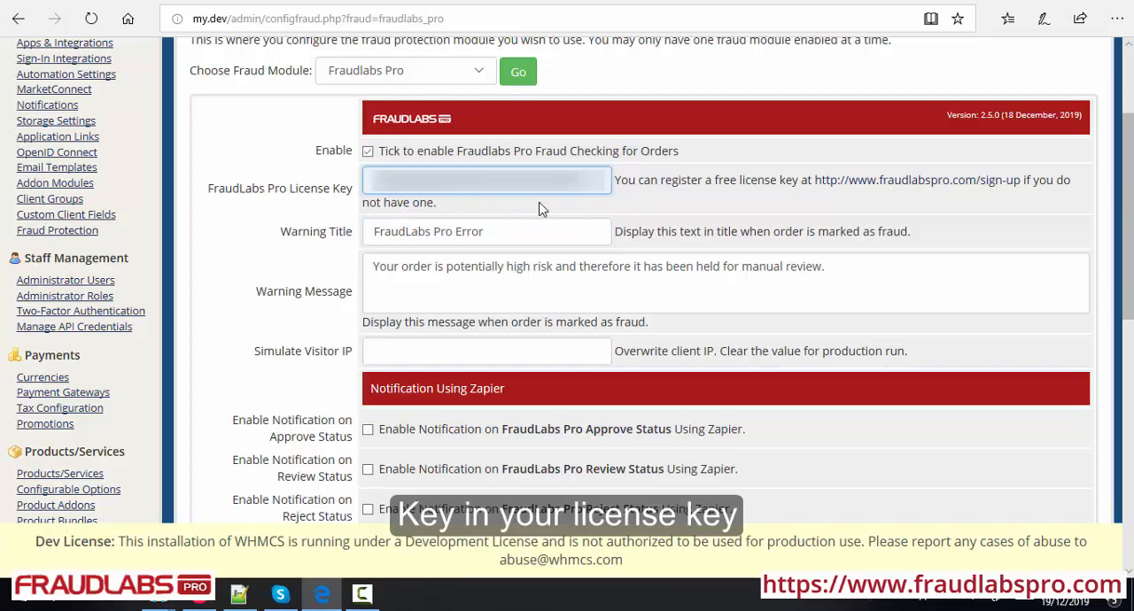
Enable SMS Verification in the Fraudlabs Pro module settings
{"action": "scroll", "coordinate": [541, 206], "scroll_direction": "down", "scroll_amount": 3}
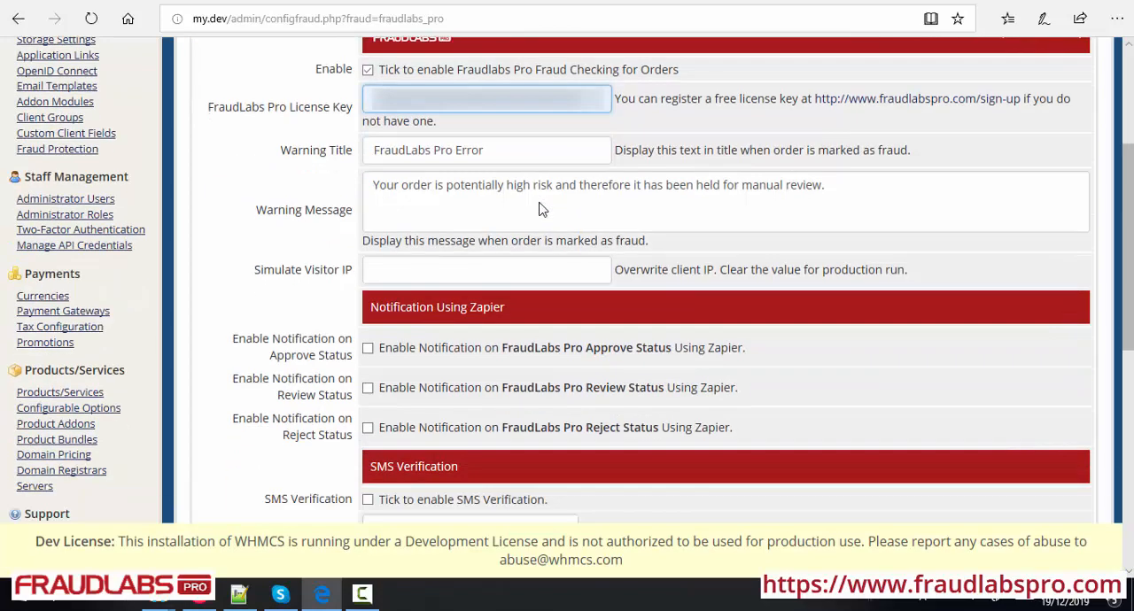
{"action": "scroll", "coordinate": [540, 202], "scroll_direction": "down", "scroll_amount": 3}
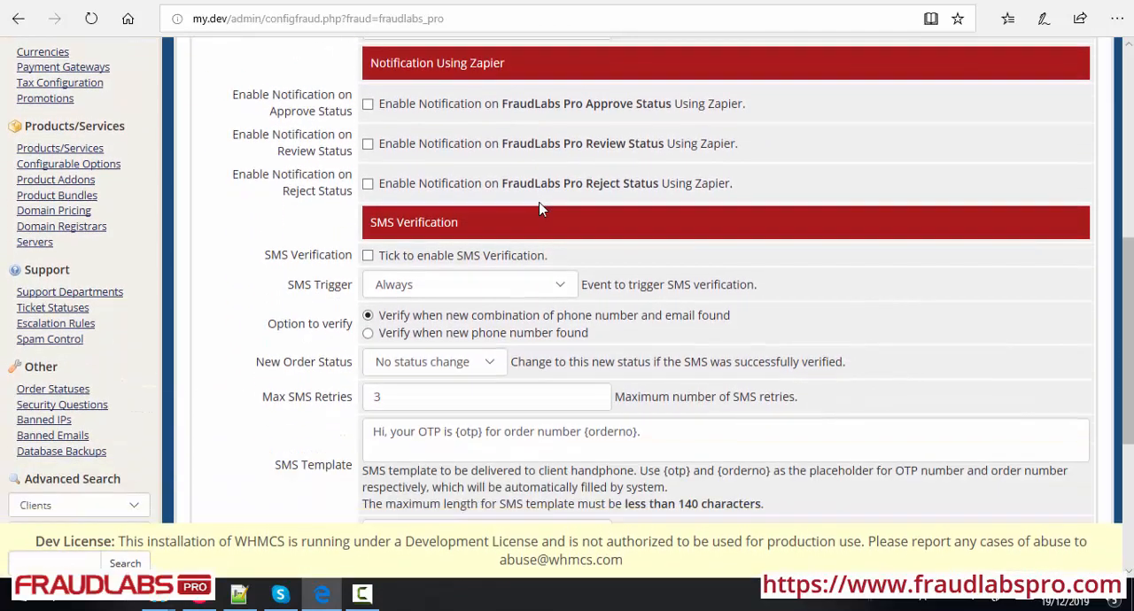
{"action": "left_click", "coordinate": [367, 257]}
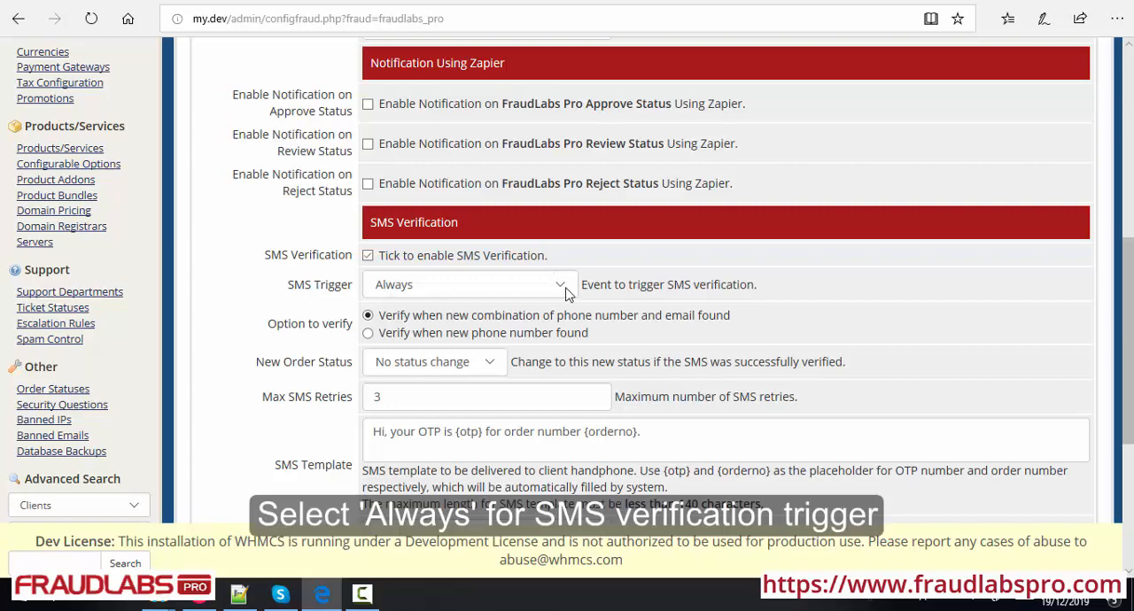
Set New Order Status after successful SMS verification to Pending and save the module settings
{"action": "scroll", "coordinate": [660, 213], "scroll_direction": "down", "scroll_amount": 2}
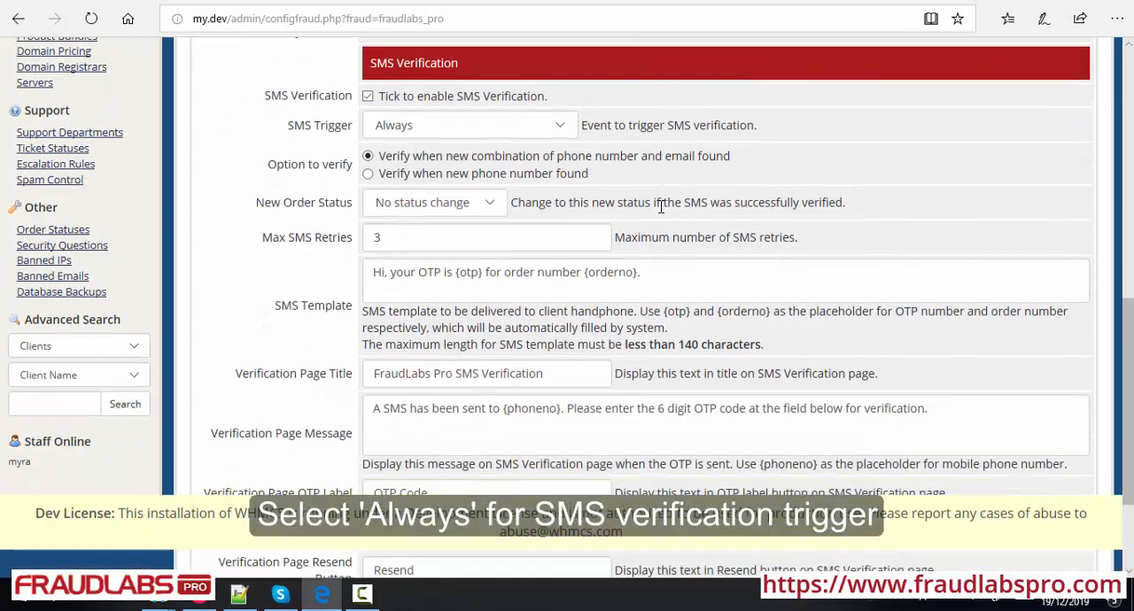
{"action": "left_click", "coordinate": [489, 205]}
{"action": "left_click", "coordinate": [465, 213]}
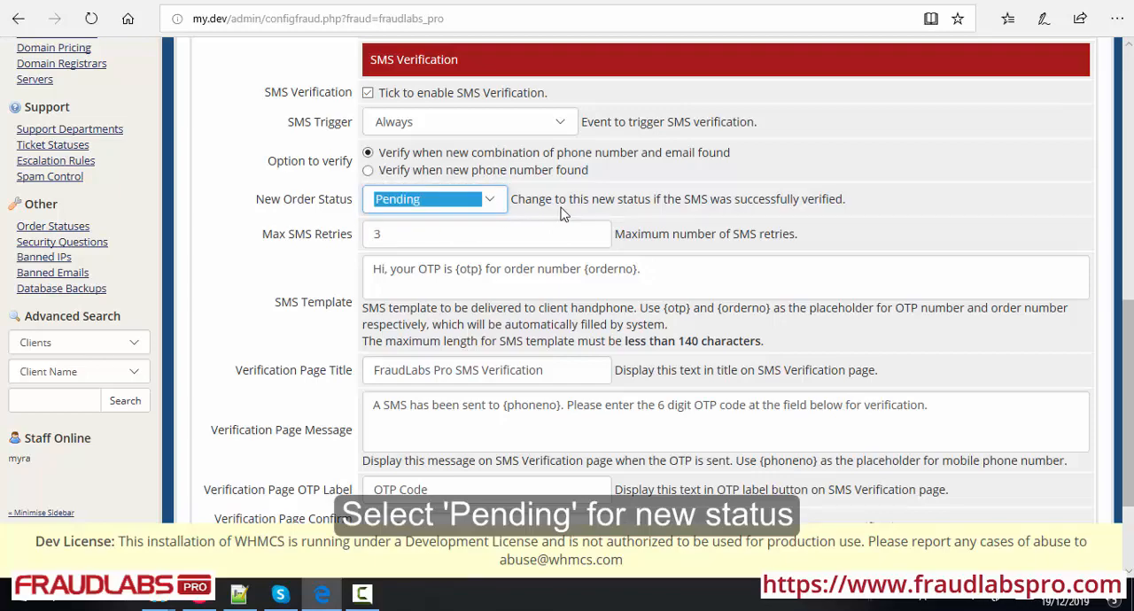
{"action": "scroll", "coordinate": [571, 218], "scroll_direction": "down", "scroll_amount": 1}
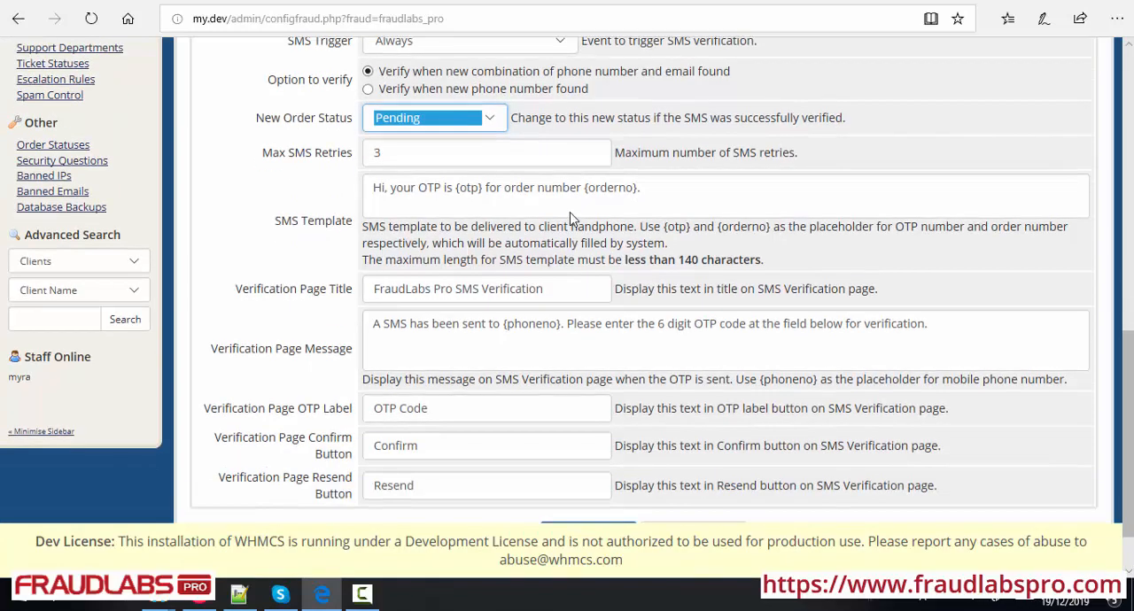
{"action": "scroll", "coordinate": [571, 219], "scroll_direction": "down", "scroll_amount": 1}
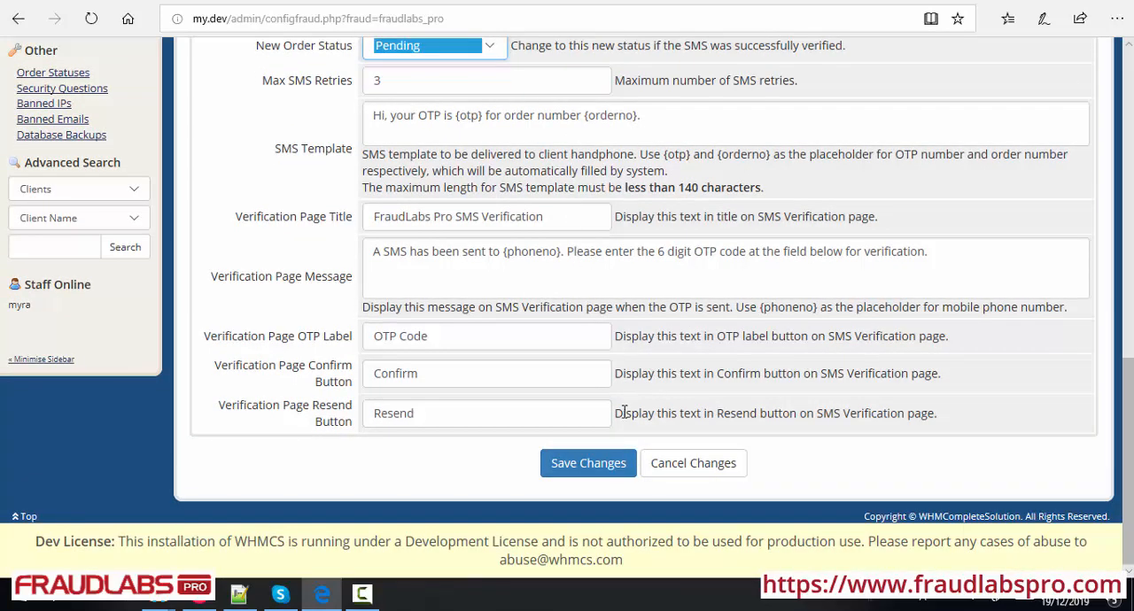
{"action": "left_click", "coordinate": [588, 463]}
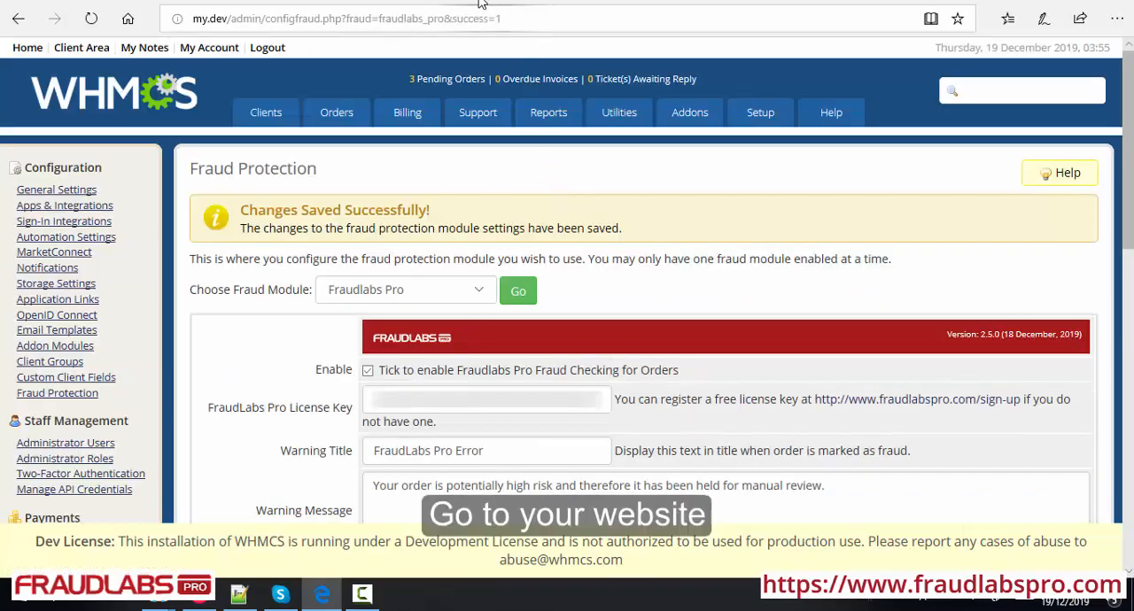
Switch to the Softhost storefront and order the Home hosting plan at $10.00 per month
{"action": "left_click", "coordinate": [467, 3]}
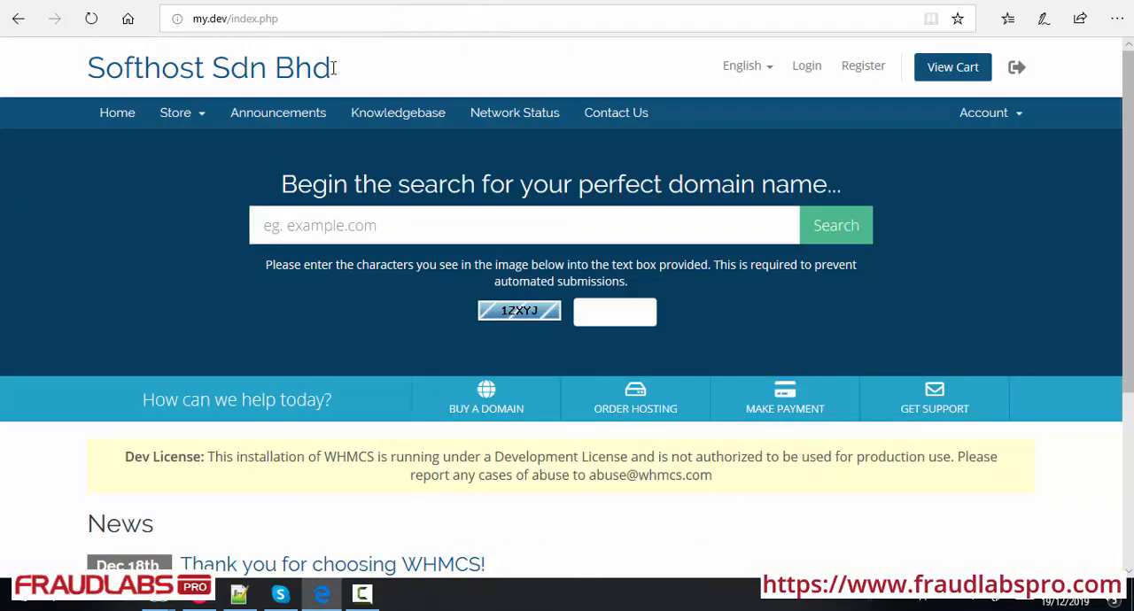
{"action": "left_click", "coordinate": [633, 413]}
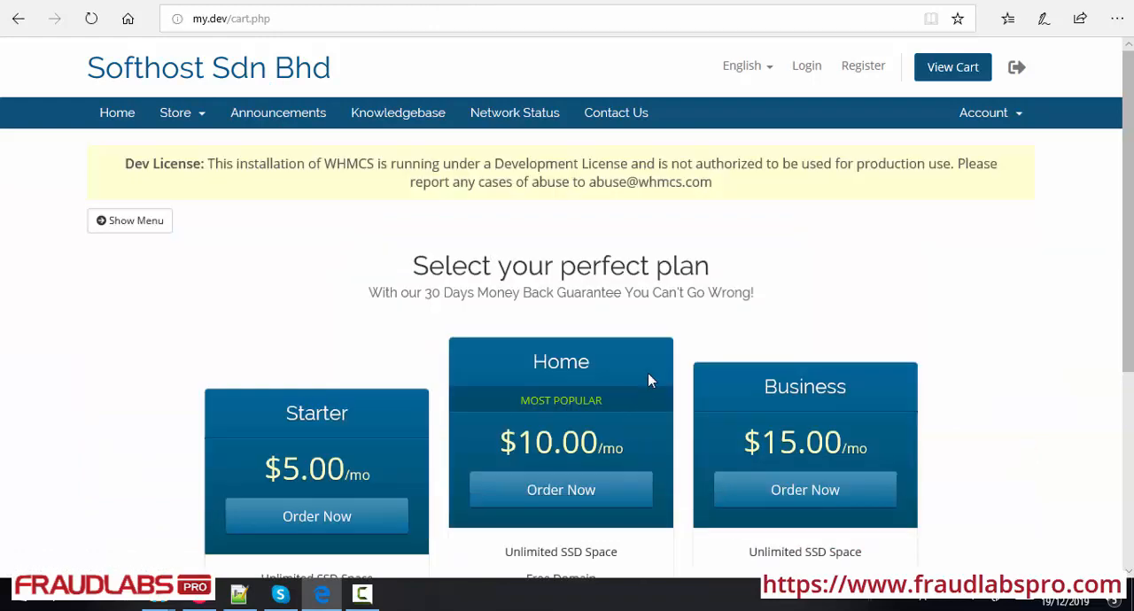
{"action": "scroll", "coordinate": [653, 297], "scroll_direction": "down", "scroll_amount": 2}
{"action": "scroll", "coordinate": [655, 297], "scroll_direction": "down", "scroll_amount": 1}
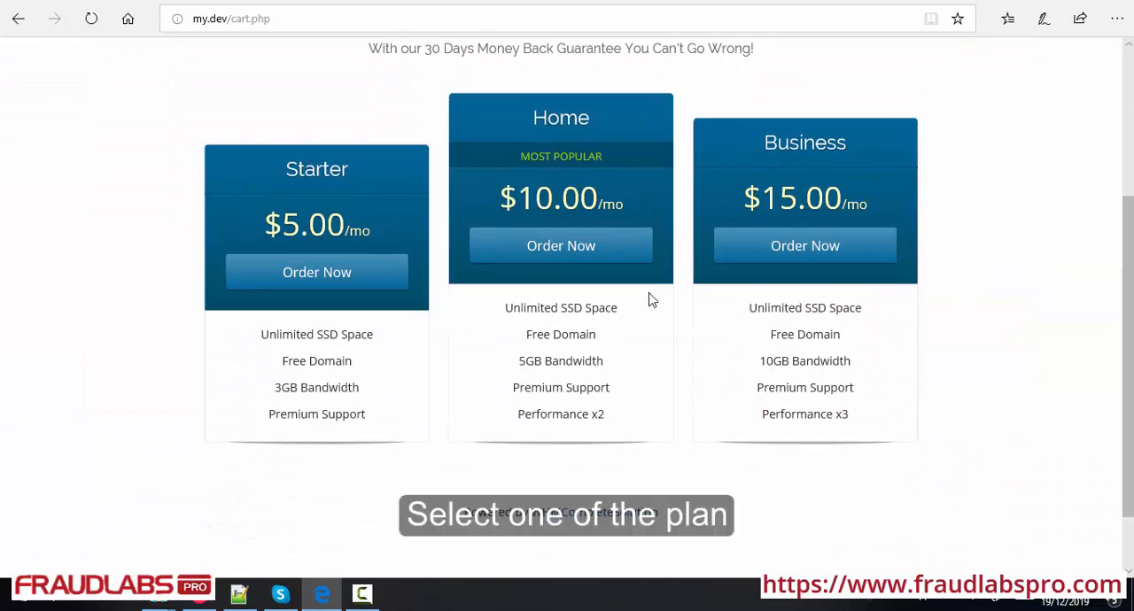
{"action": "left_click", "coordinate": [571, 259]}
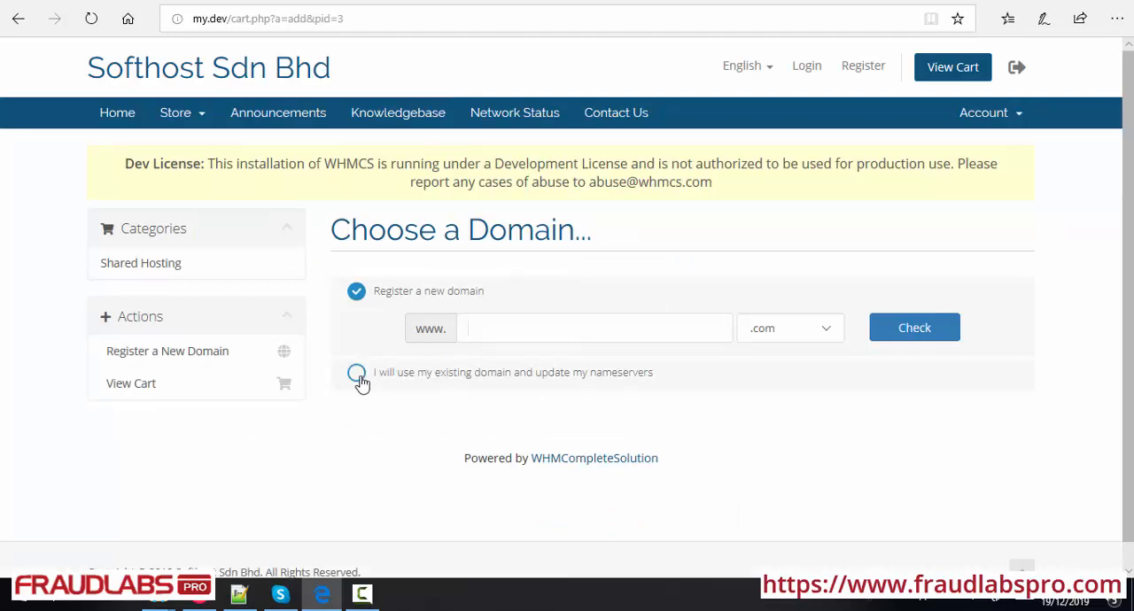
Choose to use an existing domain for the plan and submit example12.com
{"action": "left_click", "coordinate": [362, 379]}
{"action": "left_click", "coordinate": [470, 363]}
{"action": "type", "text": "example12"}
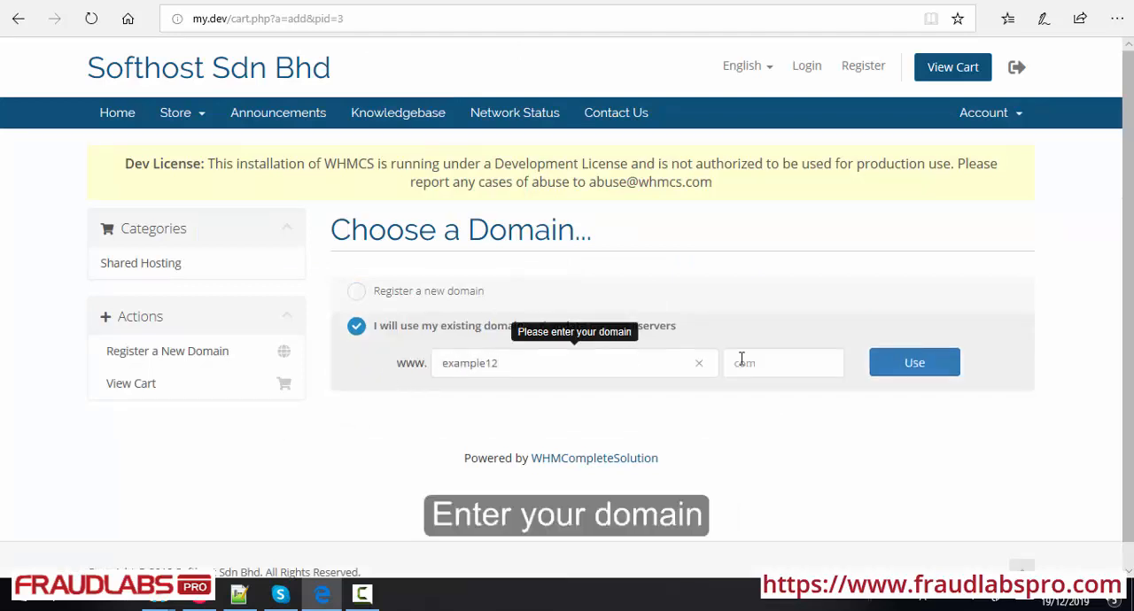
{"action": "left_click", "coordinate": [742, 358]}
{"action": "type", "text": "com"}
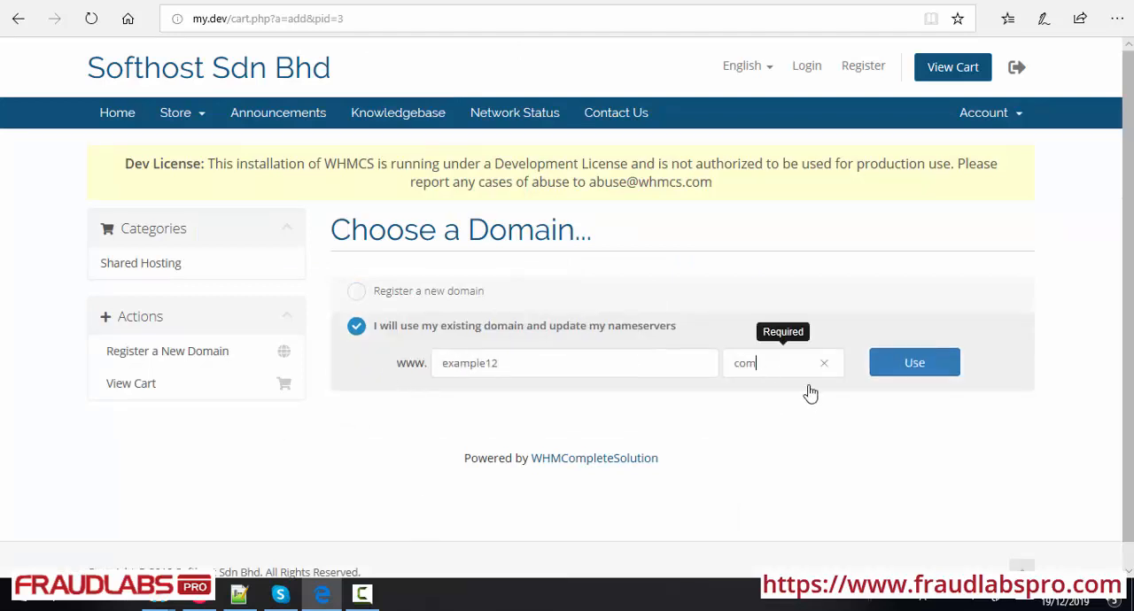
{"action": "left_click", "coordinate": [929, 373]}
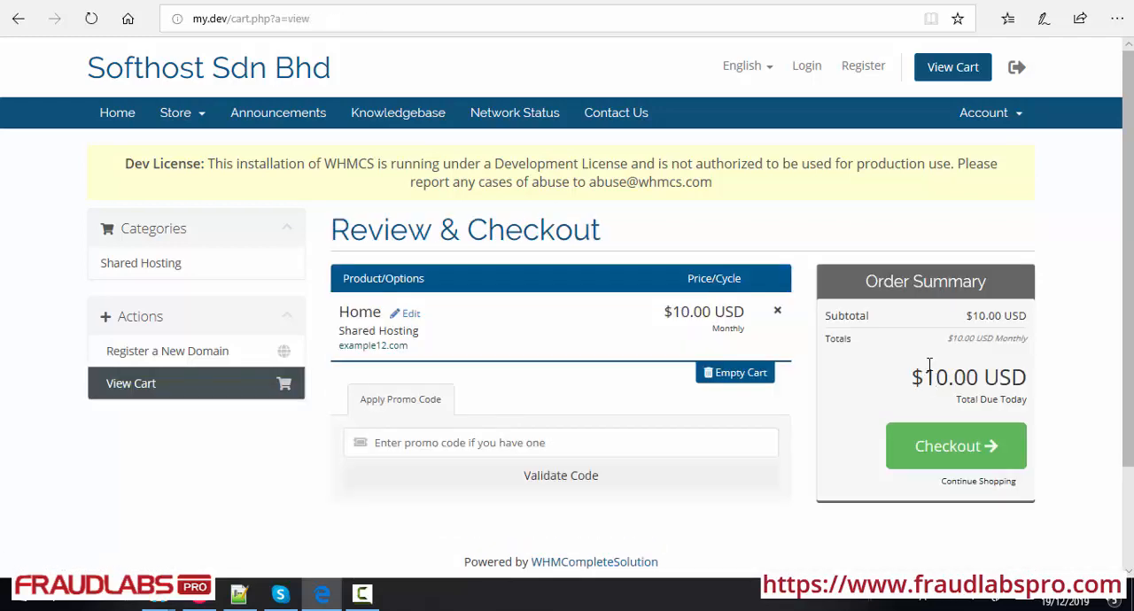
Proceed to checkout, fill in the customer's personal and billing details from a saved form entry, and edit the e-mail address
{"action": "left_click", "coordinate": [962, 459]}
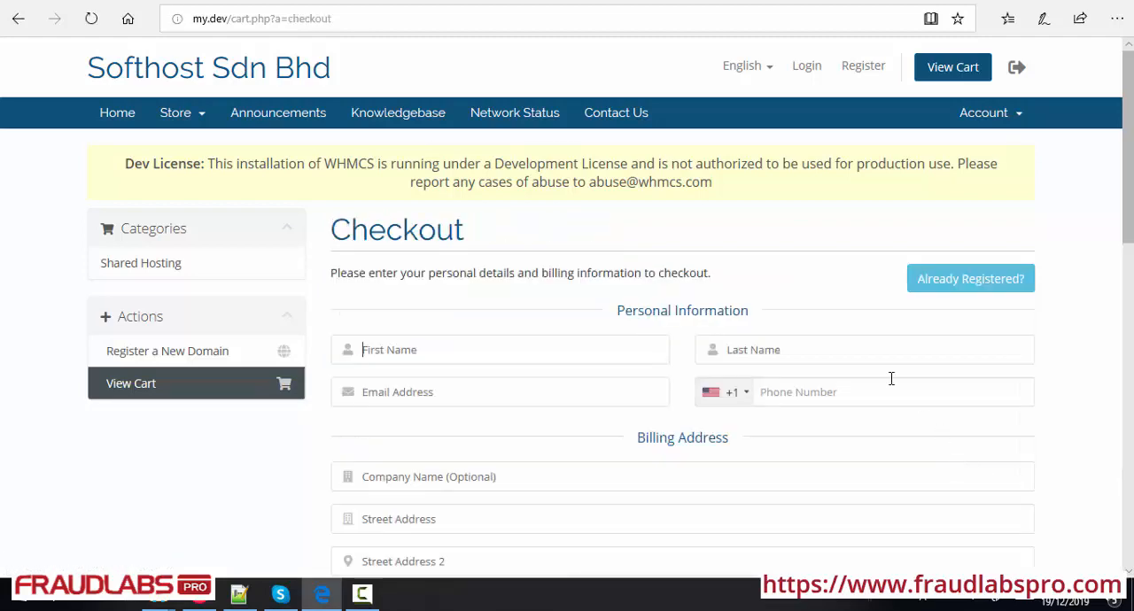
{"action": "left_click", "coordinate": [426, 349]}
{"action": "type", "text": "joh"}
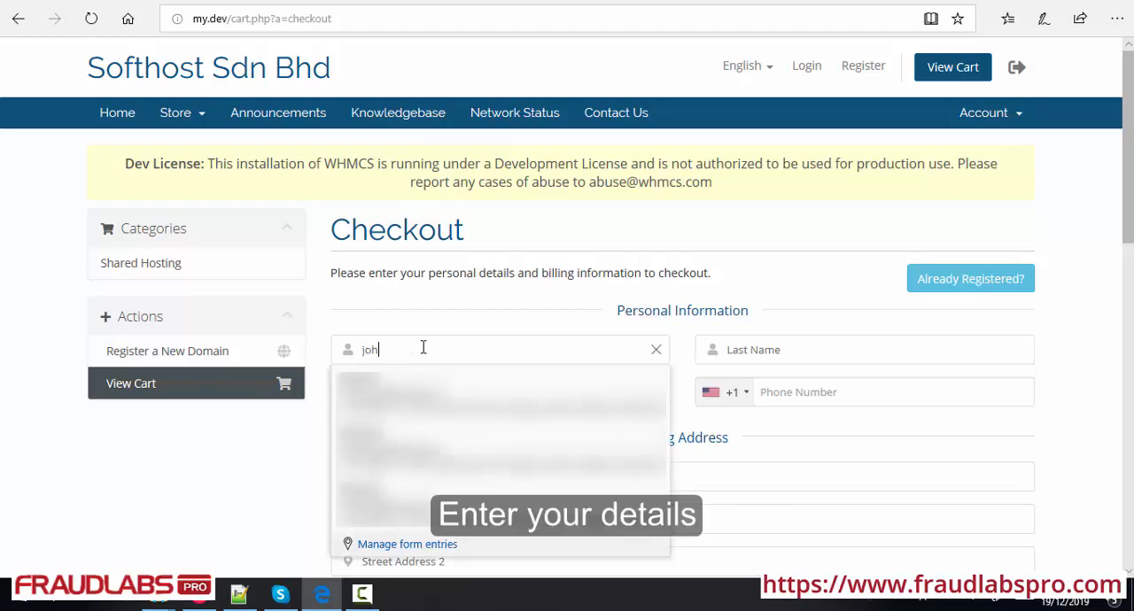
{"action": "type", "text": "n"}
{"action": "left_click", "coordinate": [405, 397]}
{"action": "left_click", "coordinate": [511, 389]}
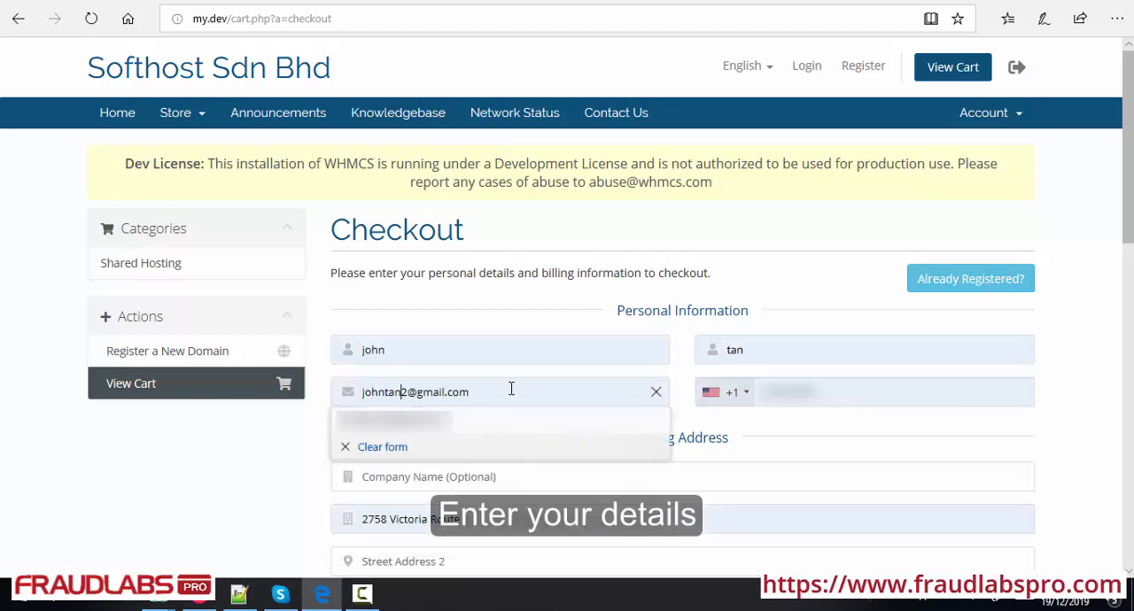
Set the country code of the customer's phone number to +60
{"action": "left_click", "coordinate": [746, 393]}
{"action": "scroll", "coordinate": [868, 468], "scroll_direction": "down", "scroll_amount": 2}
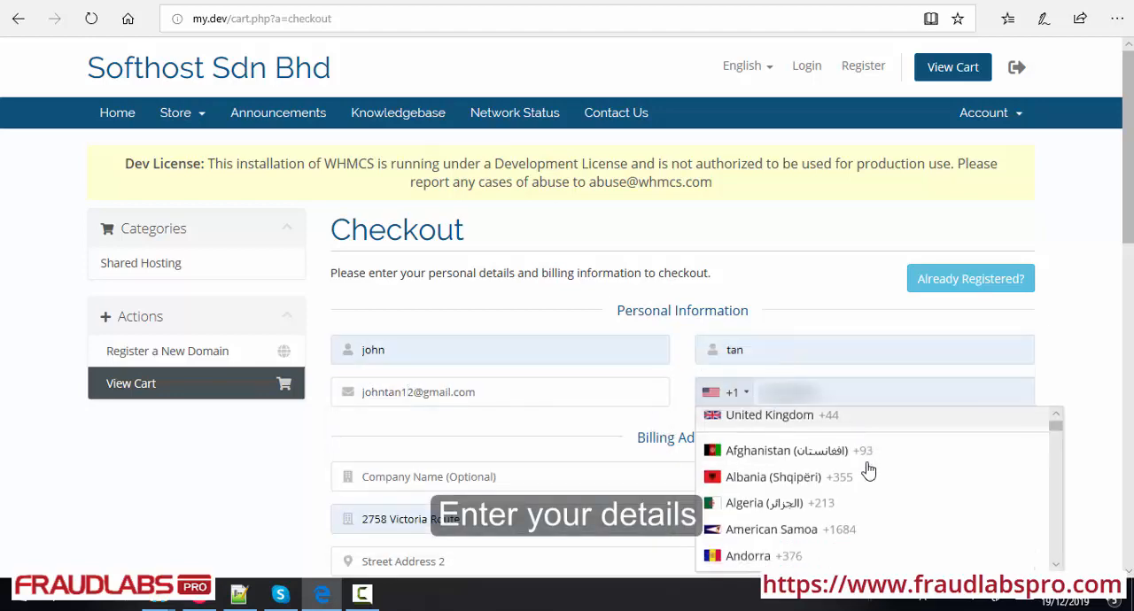
{"action": "scroll", "coordinate": [868, 470], "scroll_direction": "down", "scroll_amount": 15}
{"action": "left_click", "coordinate": [759, 496]}
Enter the account password and repeat it in the Confirm Password field under Account Security
{"action": "scroll", "coordinate": [754, 425], "scroll_direction": "down", "scroll_amount": 4}
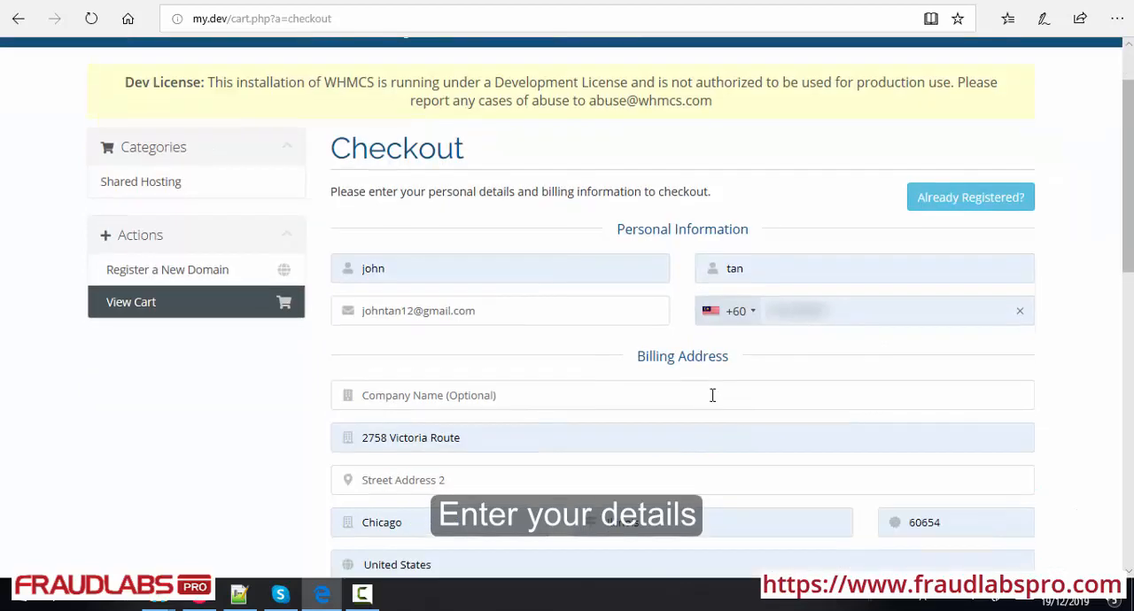
{"action": "left_click", "coordinate": [622, 408]}
{"action": "type", "text": "••••"}
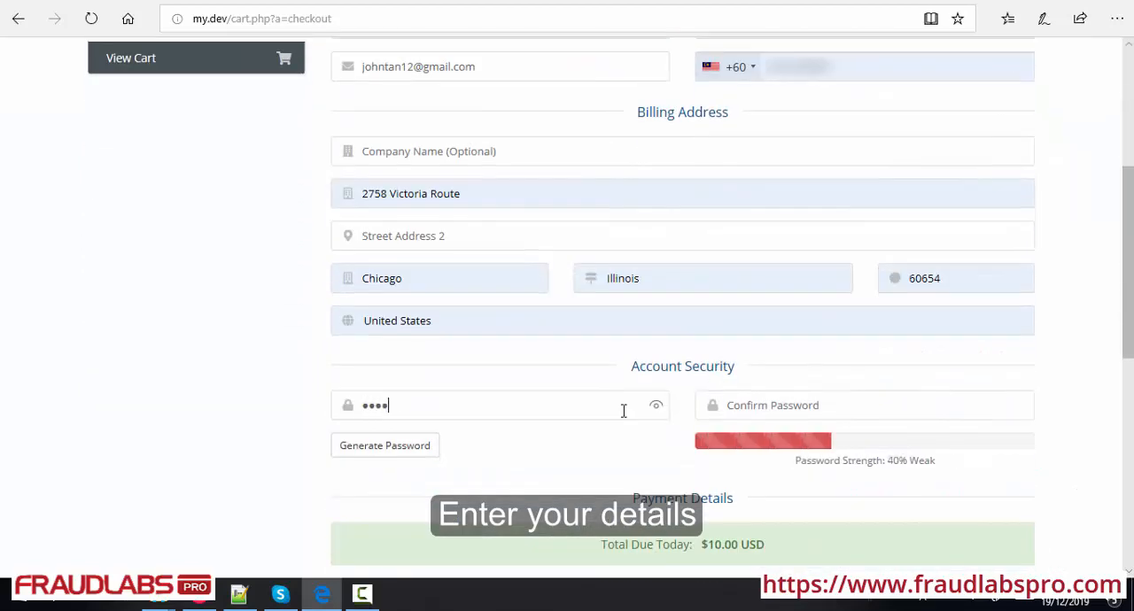
{"action": "type", "text": "••"}
{"action": "left_click", "coordinate": [736, 405]}
{"action": "type", "text": "••••••"}
Agree to the Terms of Service and complete the order with PayPal as payment method
{"action": "scroll", "coordinate": [747, 387], "scroll_direction": "down", "scroll_amount": 3}
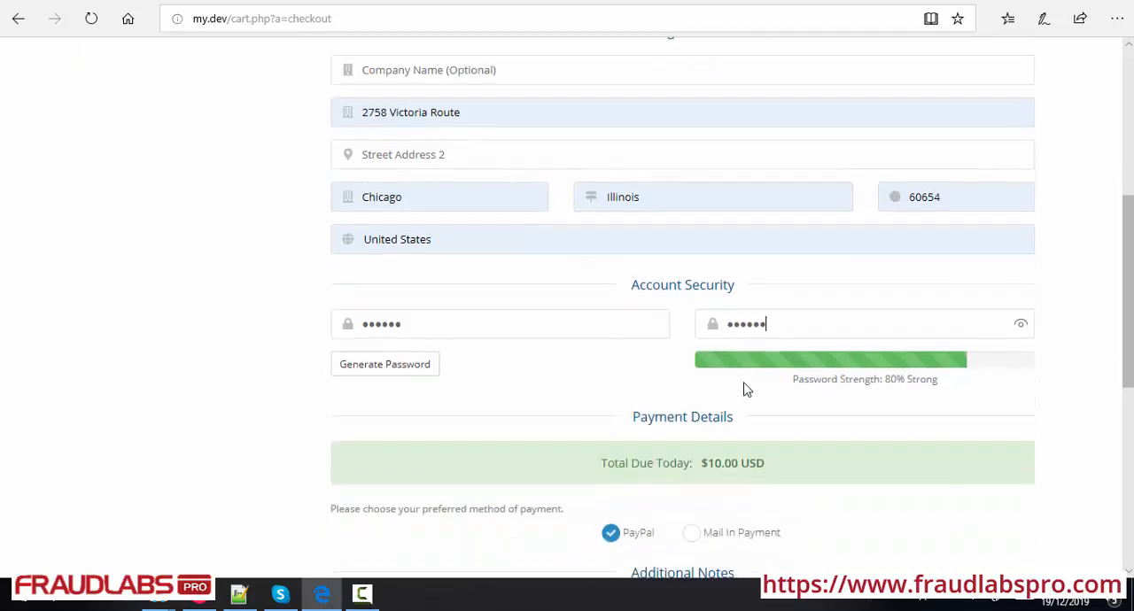
{"action": "scroll", "coordinate": [746, 390], "scroll_direction": "down", "scroll_amount": 1}
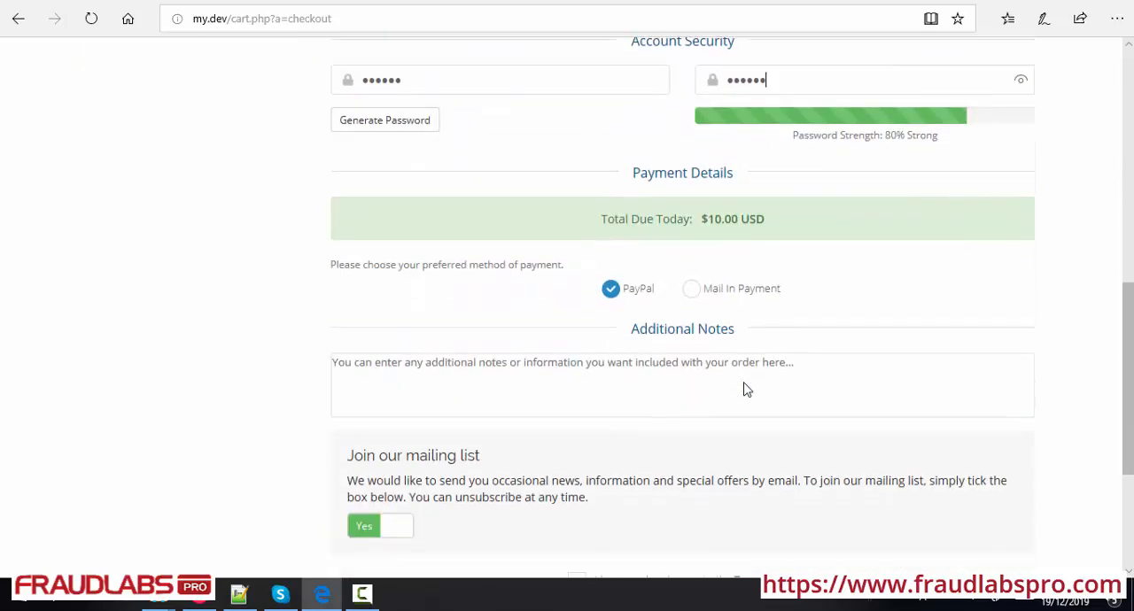
{"action": "scroll", "coordinate": [746, 390], "scroll_direction": "down", "scroll_amount": 1}
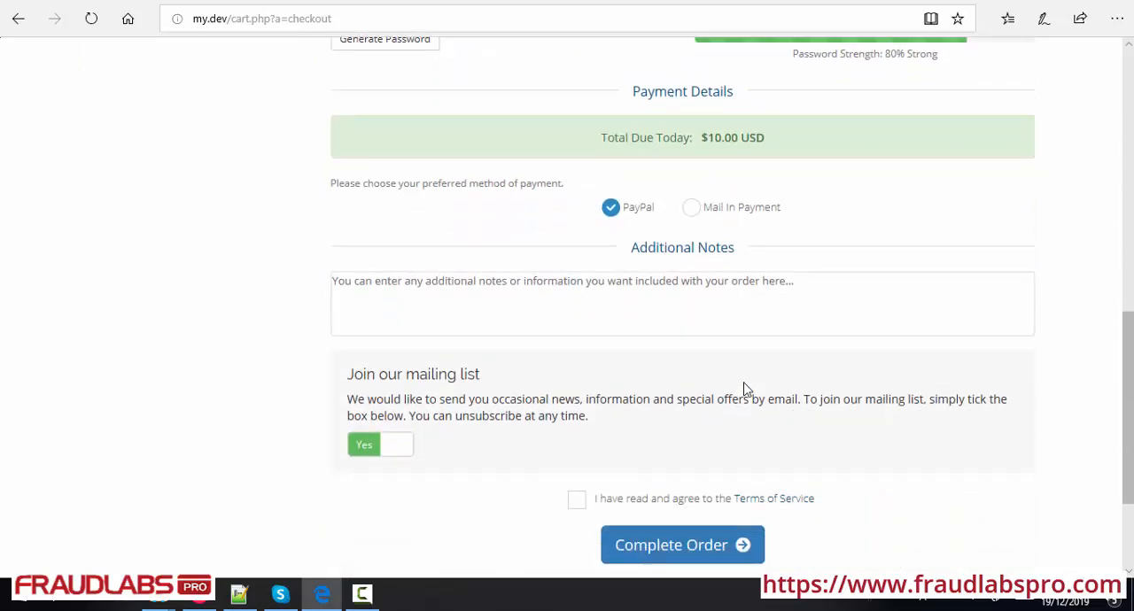
{"action": "scroll", "coordinate": [505, 448], "scroll_direction": "down", "scroll_amount": 1}
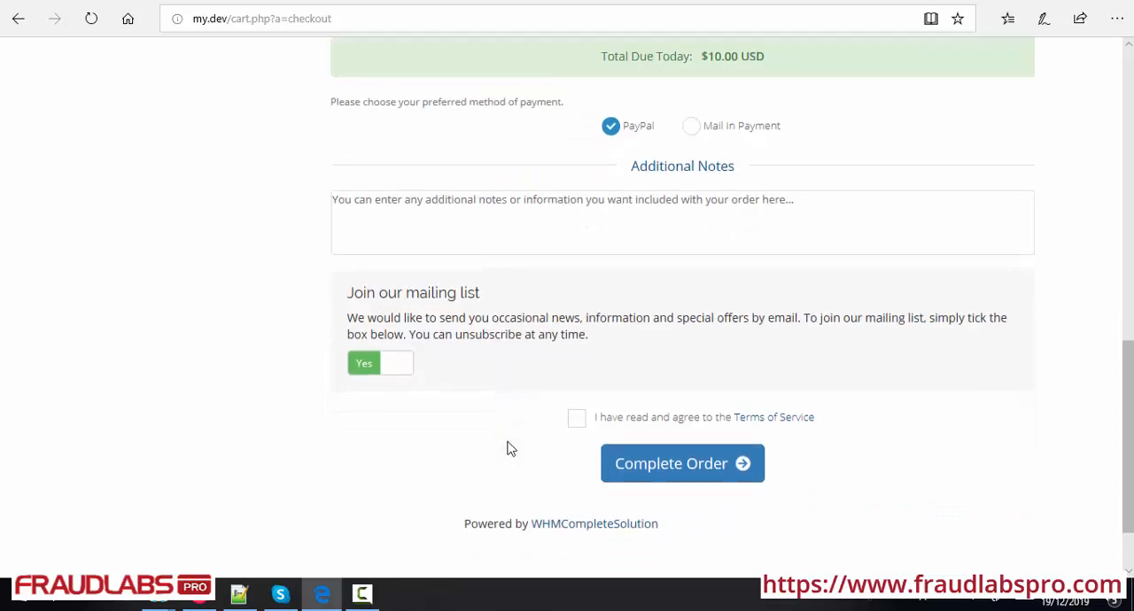
{"action": "left_click", "coordinate": [577, 422]}
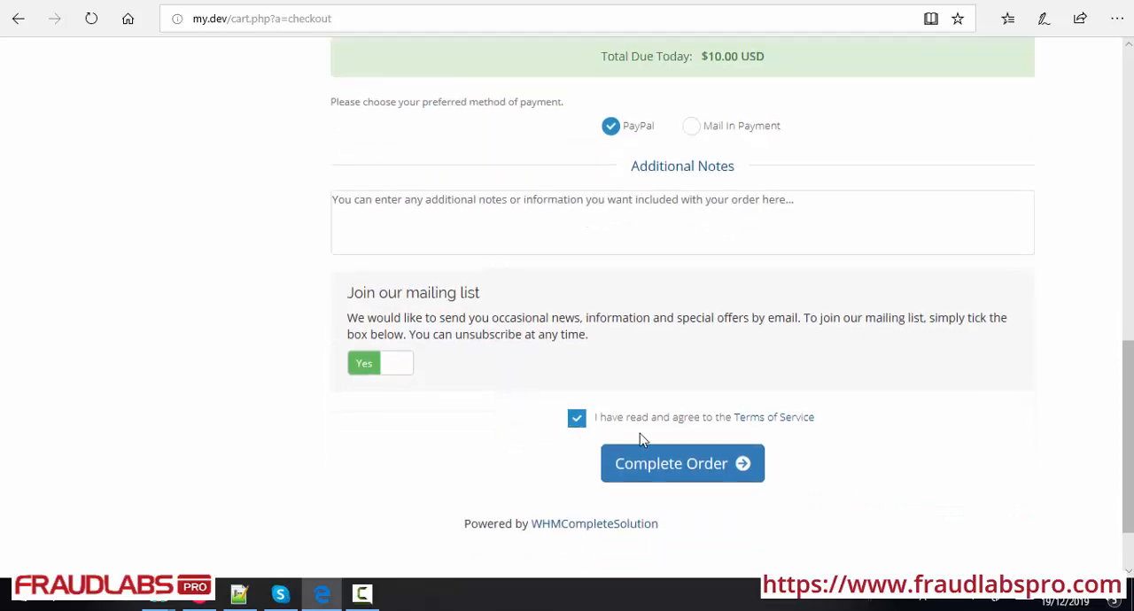
{"action": "left_click", "coordinate": [679, 481]}
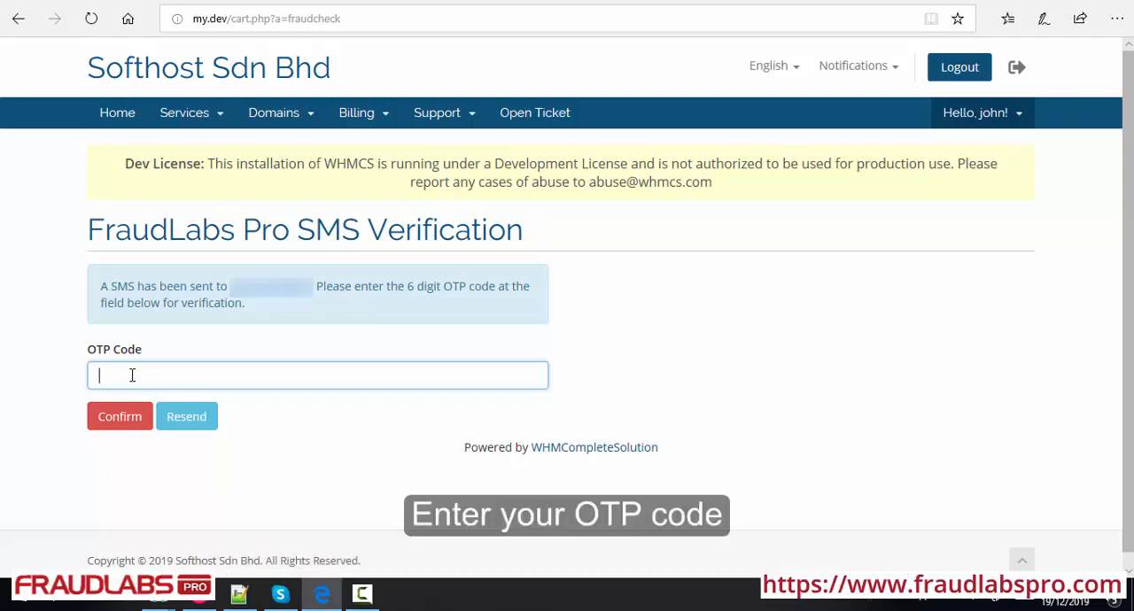
Enter the OTP code received by SMS on the FraudLabs Pro SMS Verification page and confirm it
{"action": "type", "text": "?????"}
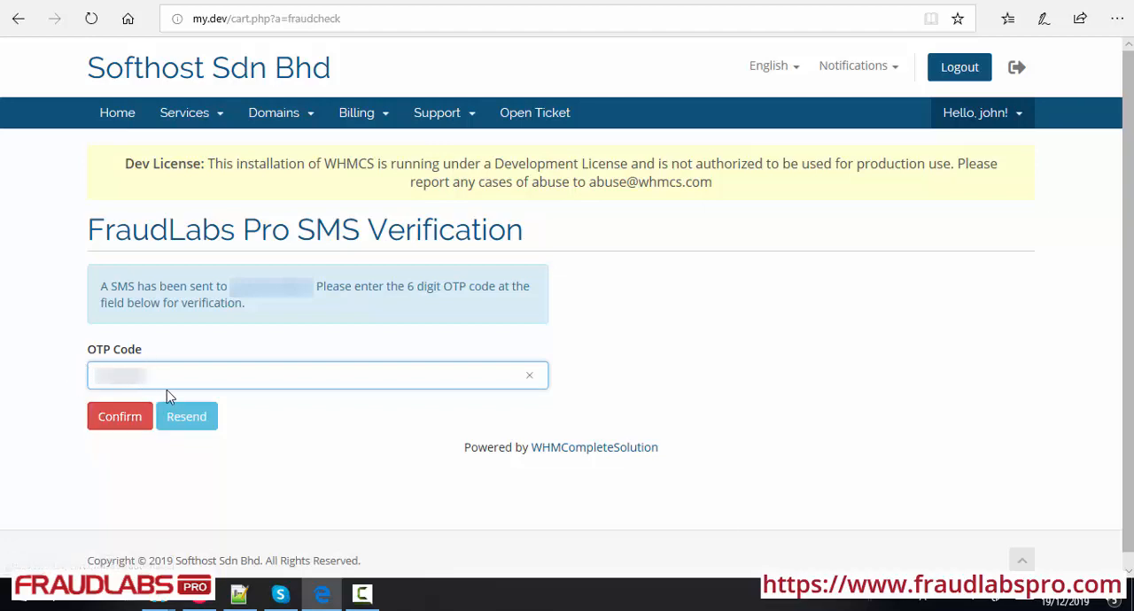
{"action": "left_click", "coordinate": [133, 434]}
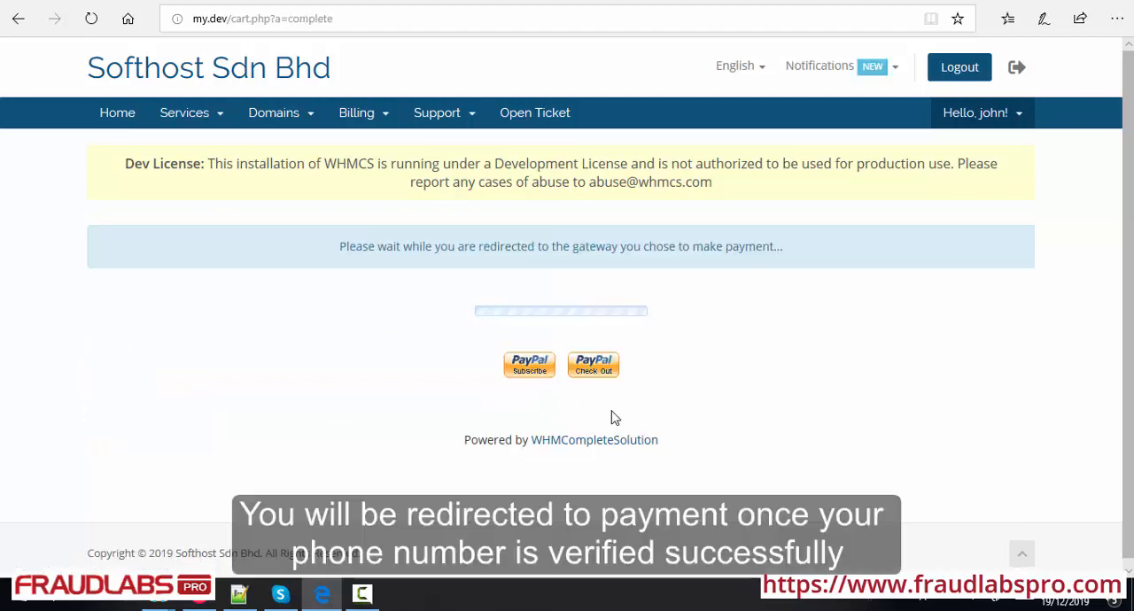